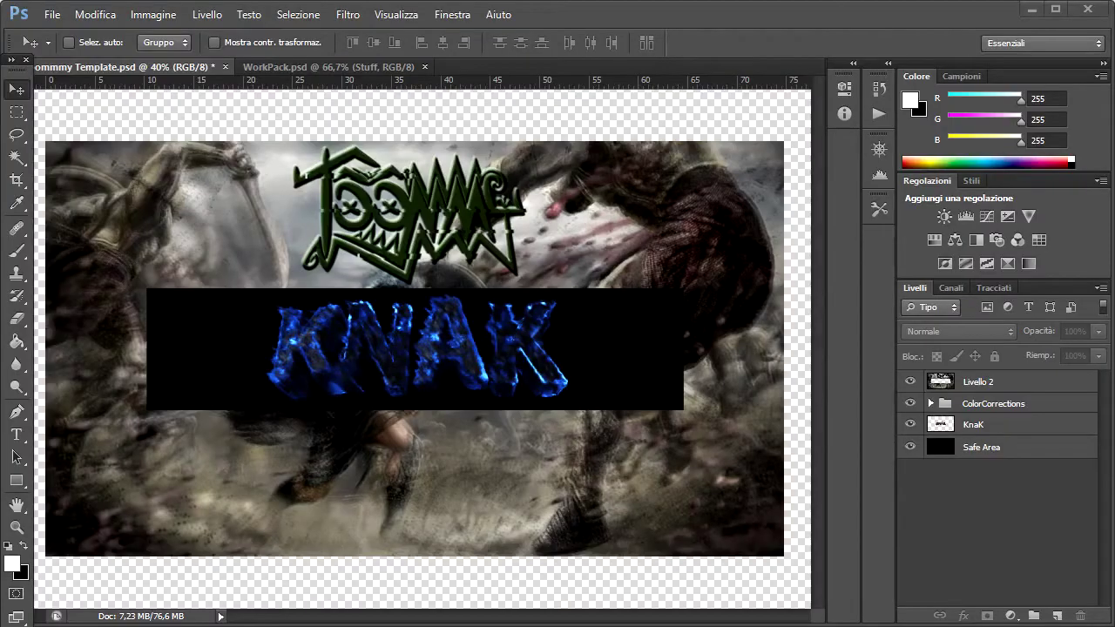
# Draw rectangular selection strips across the KNAK text and zoom in on it.
pyautogui.press('m')
pyautogui.moveTo(446, 316)
pyautogui.mouseDown()
pyautogui.moveTo(571, 316)
pyautogui.moveTo(415, 349)
pyautogui.moveTo(427, 354)
pyautogui.mouseUp()
pyautogui.moveTo(507, 360); pyautogui.dragTo(413, 364)
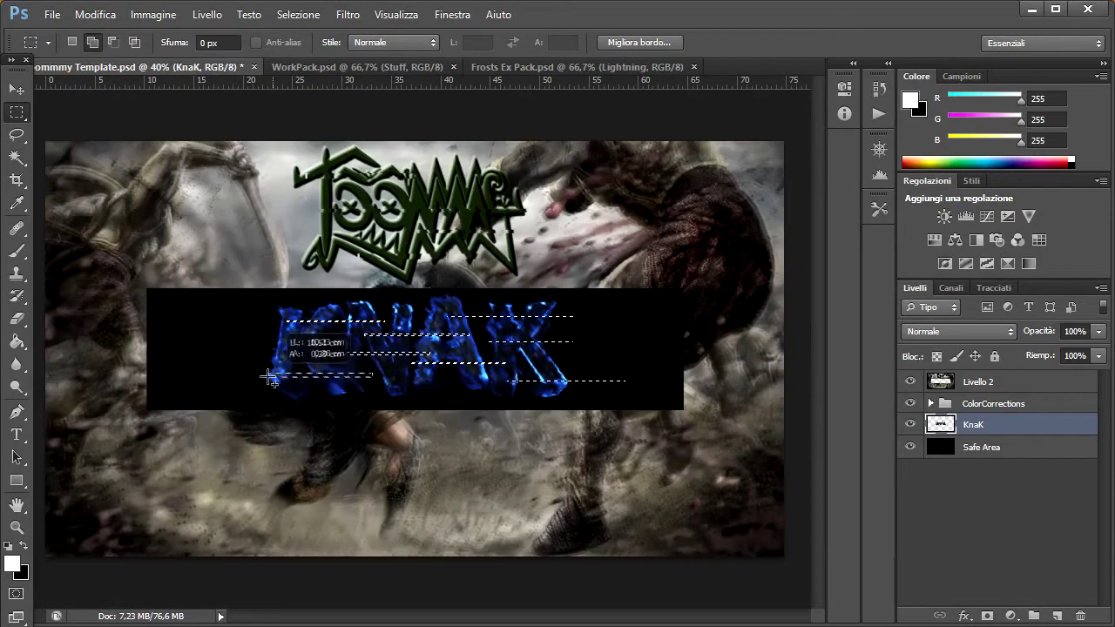
pyautogui.moveTo(574, 347); pyautogui.dragTo(52, 150)
pyautogui.click(19, 91)
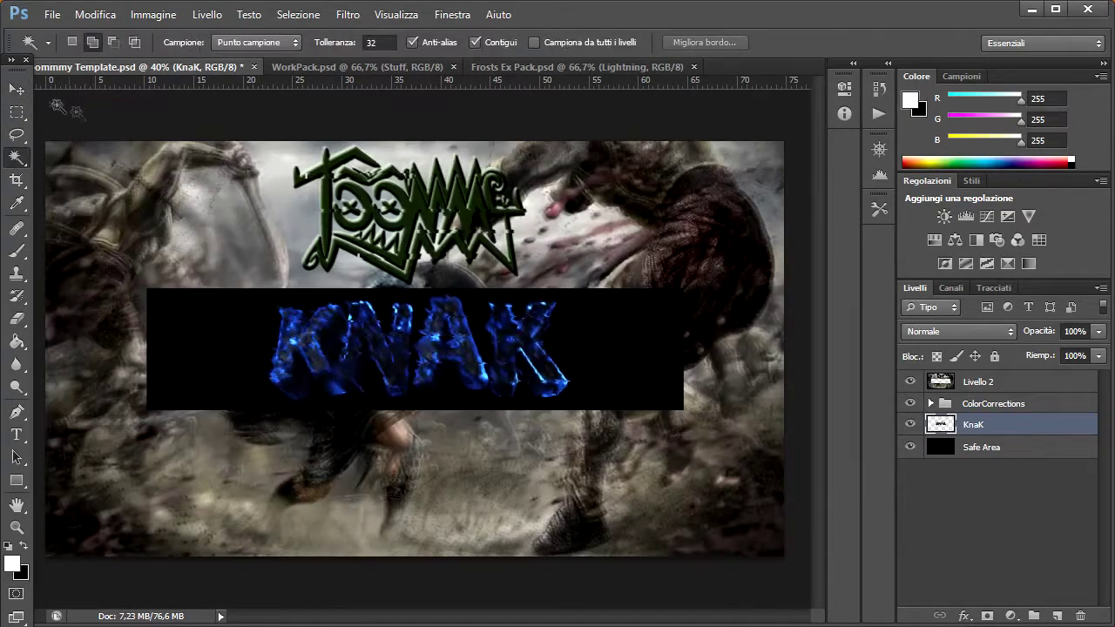
pyautogui.press('z')
pyautogui.moveTo(455, 368)
pyautogui.mouseDown()
pyautogui.moveTo(504, 340)
pyautogui.moveTo(423, 430)
pyautogui.mouseUp()
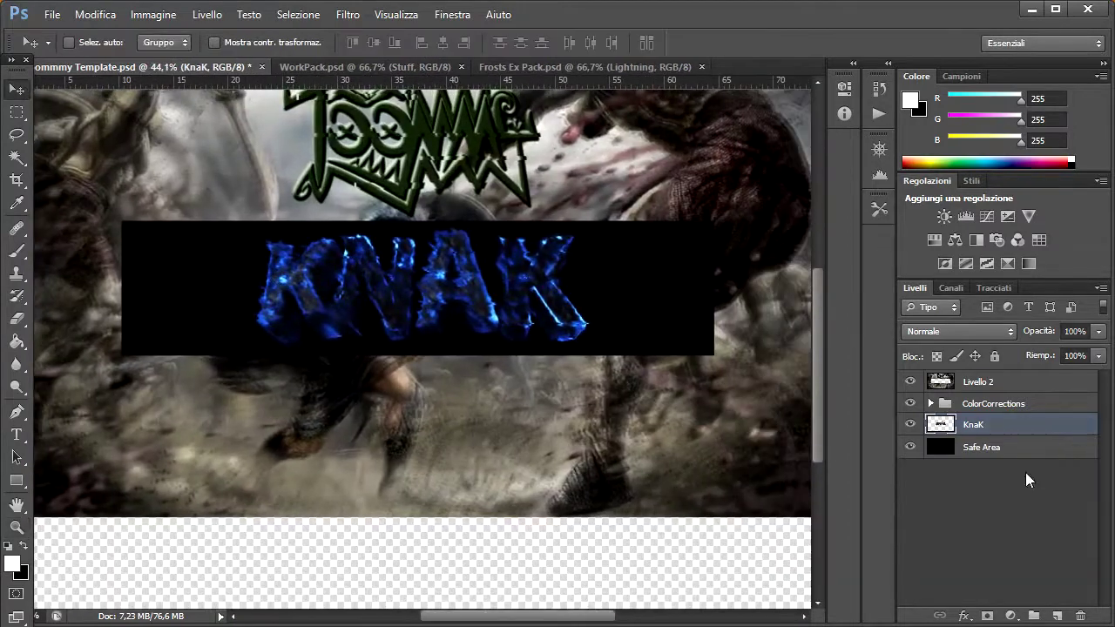
# Copy Grunge 1 from Frosts Ex Pack into the template below KnaK and duplicate it.
pyautogui.click(374, 67)
pyautogui.click(592, 67)
pyautogui.click(930, 440)
pyautogui.moveTo(984, 460)
pyautogui.mouseDown()
pyautogui.moveTo(352, 303)
pyautogui.moveTo(313, 261)
pyautogui.mouseUp()
pyautogui.hotkey('ctrl', '[')
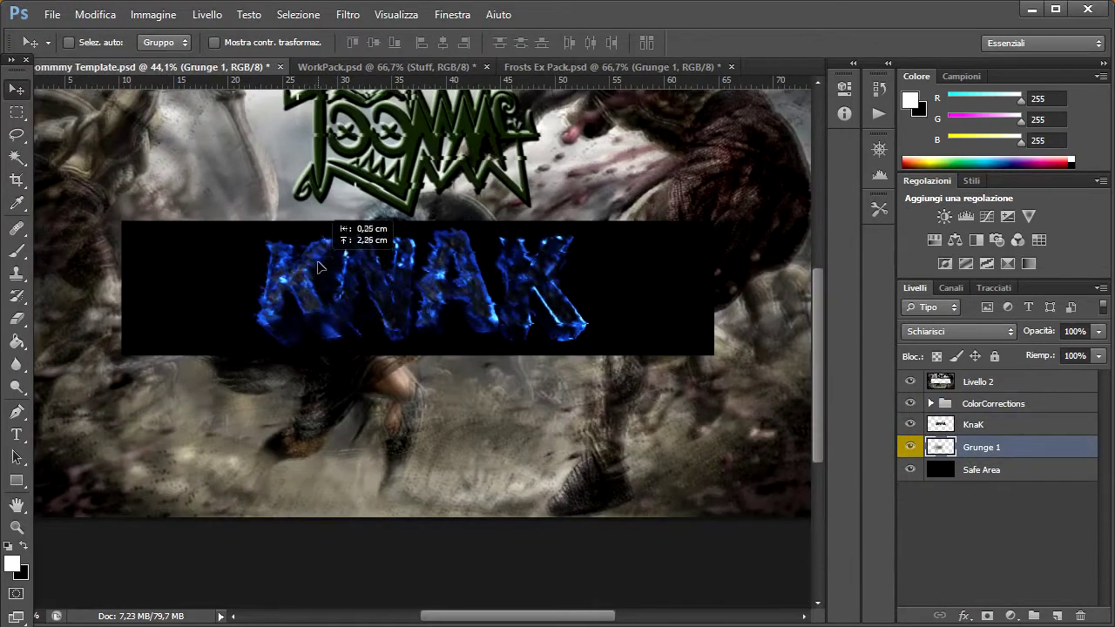
pyautogui.hotkey('ctrl', 'j')
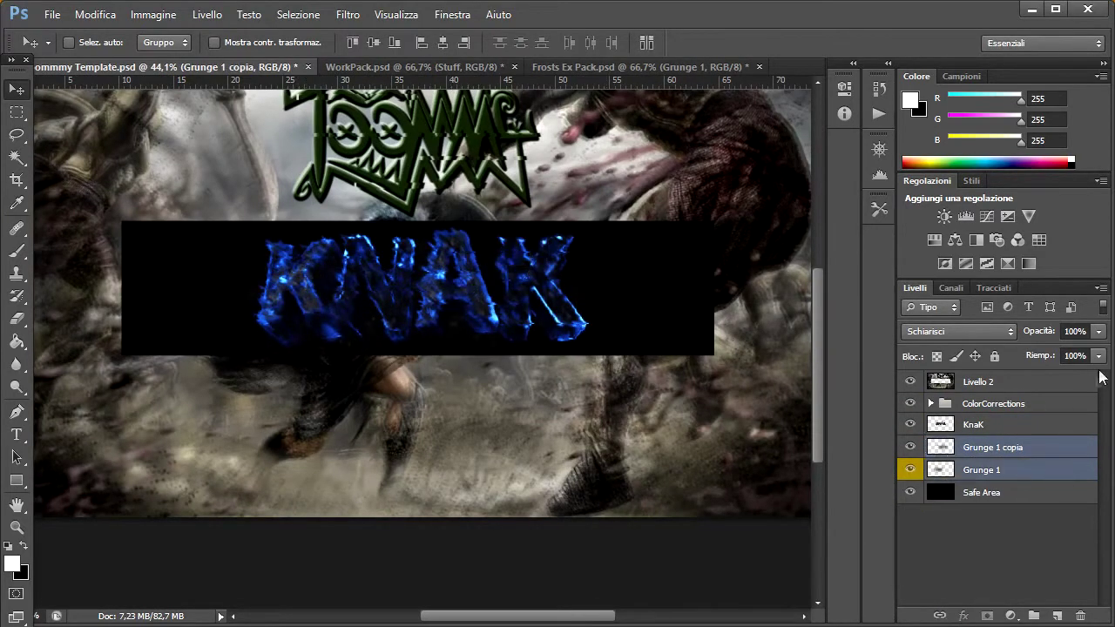
# Copy Grunge 4 from Frosts Ex Pack into the template just above Safe Area.
pyautogui.click(562, 66)
pyautogui.click(909, 484)
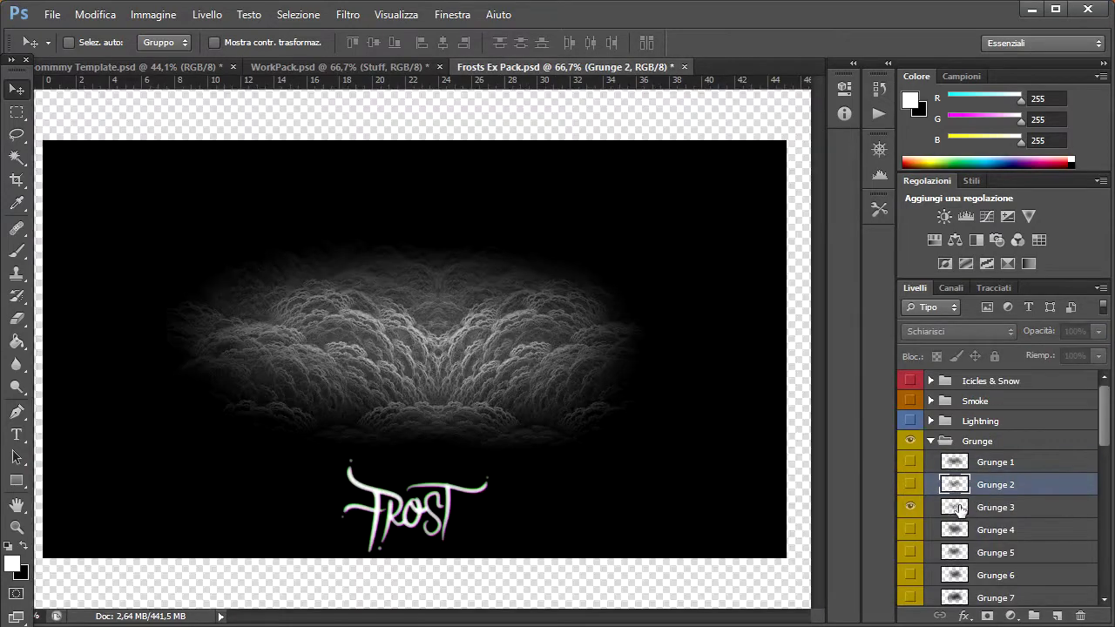
pyautogui.click(965, 531)
pyautogui.moveTo(965, 540); pyautogui.dragTo(823, 392)
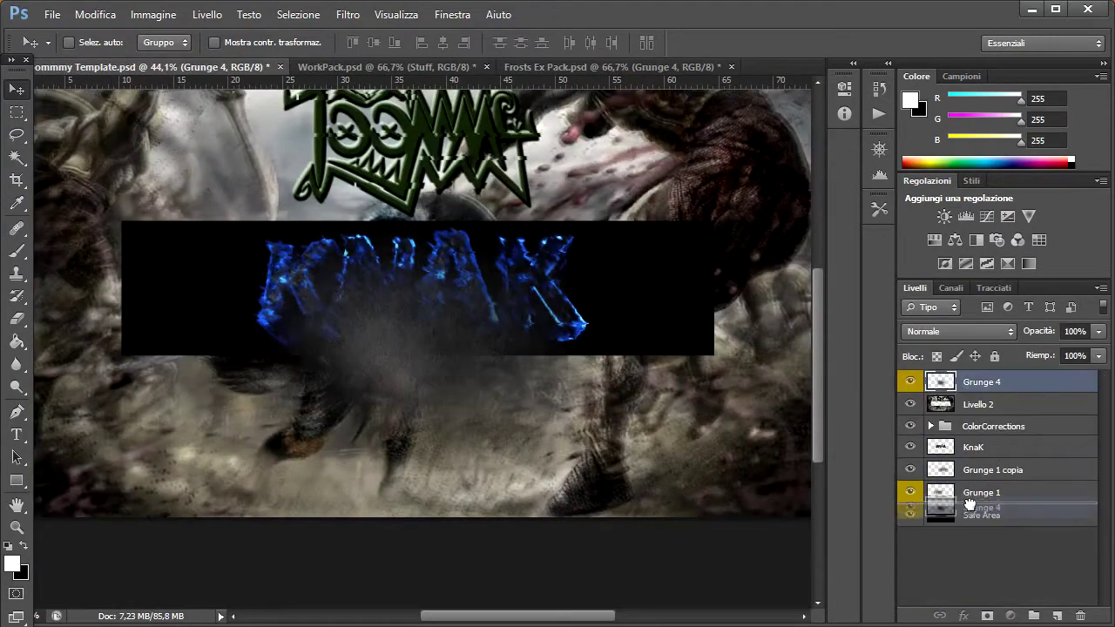
pyautogui.moveTo(970, 505); pyautogui.dragTo(969, 507)
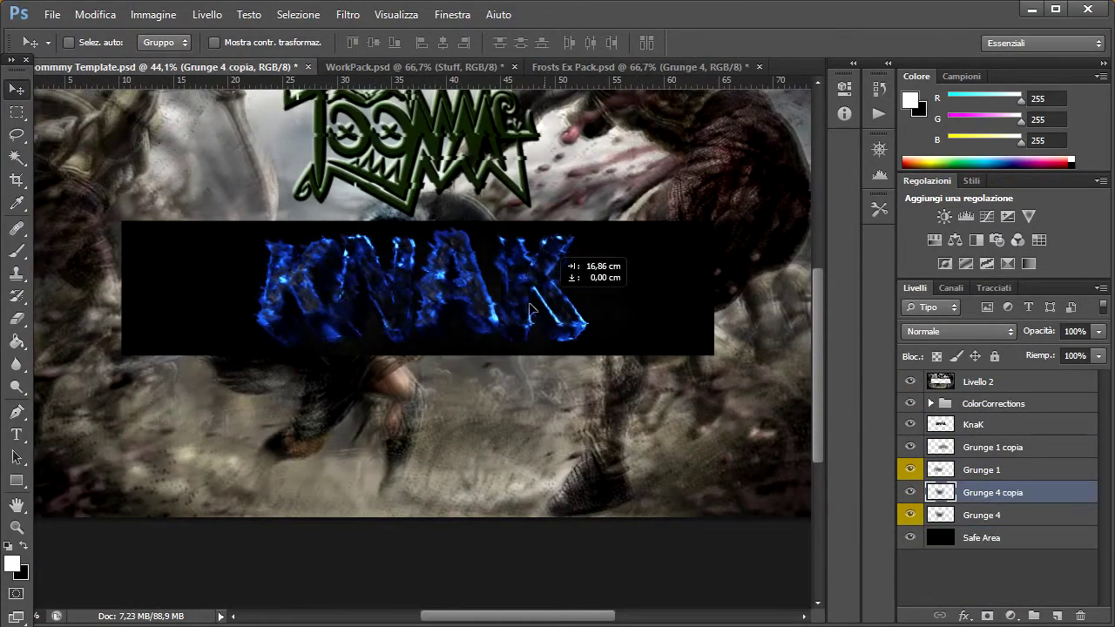
pyautogui.click(977, 554)
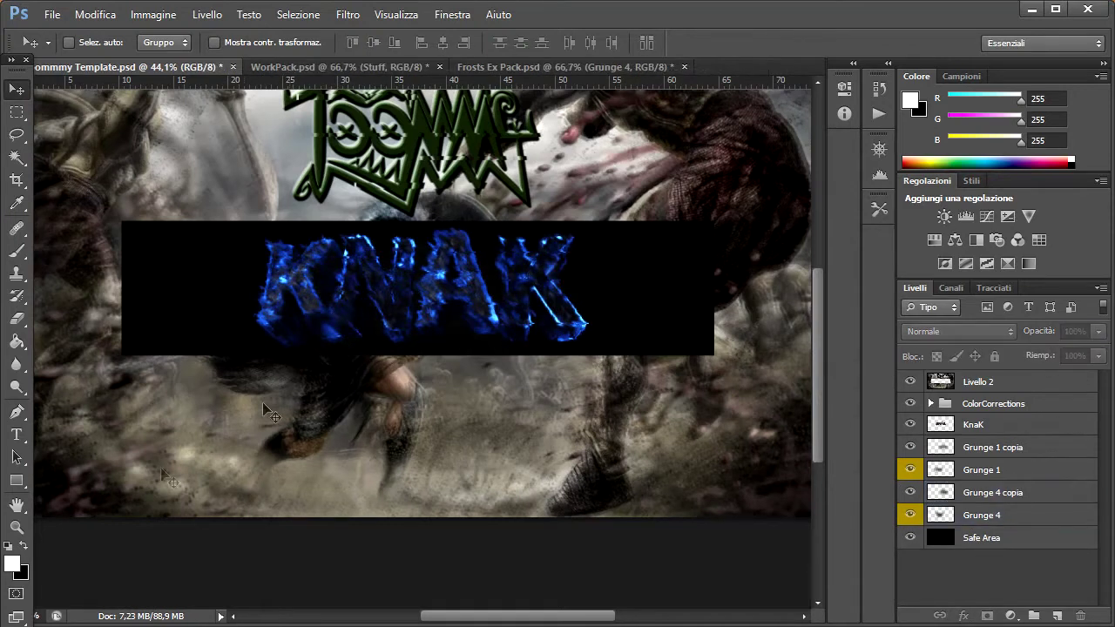
pyautogui.moveTo(446, 302); pyautogui.dragTo(456, 299)
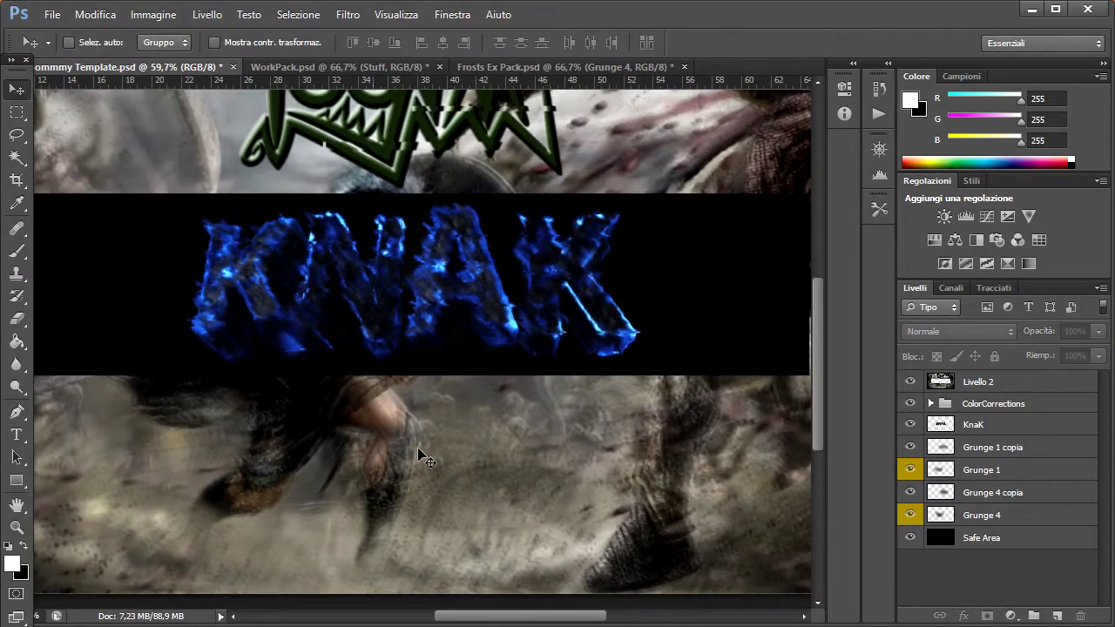
pyautogui.moveTo(516, 616); pyautogui.dragTo(511, 616)
# Add Grunge 5 just above Safe Area and duplicate it.
pyautogui.click(566, 66)
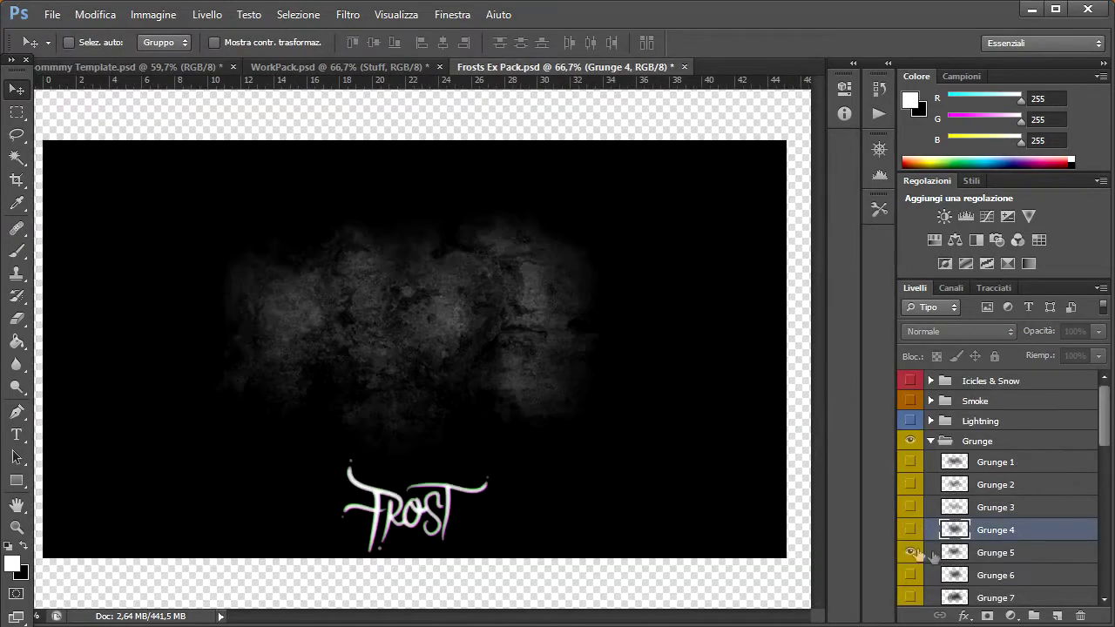
pyautogui.moveTo(933, 554); pyautogui.dragTo(275, 258)
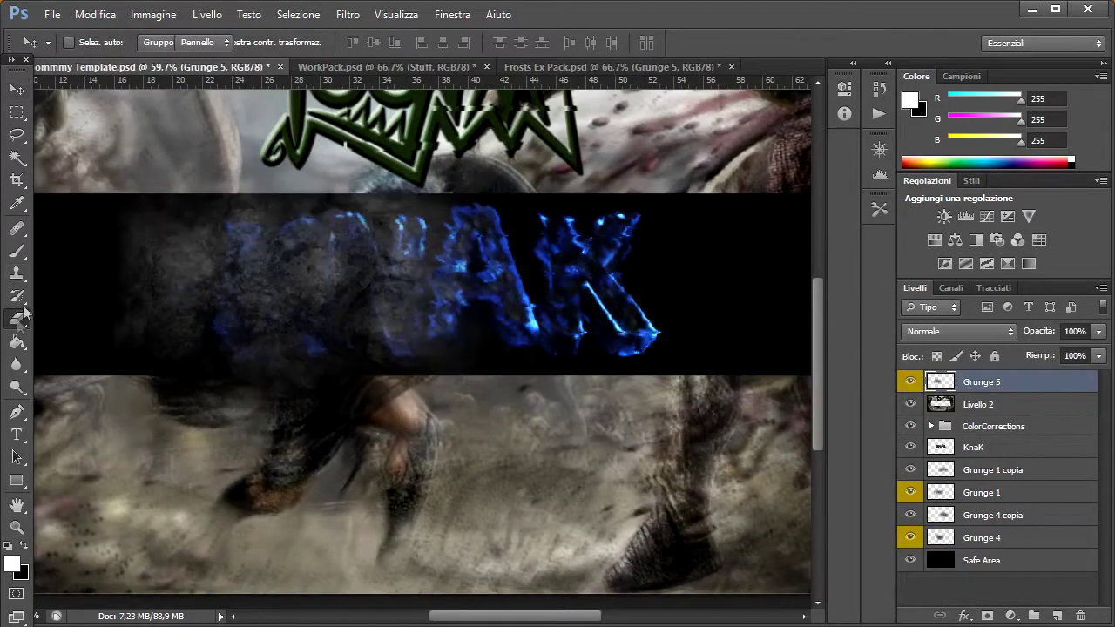
pyautogui.rightClick(188, 183)
pyautogui.press('v')
pyautogui.moveTo(980, 382); pyautogui.dragTo(981, 549)
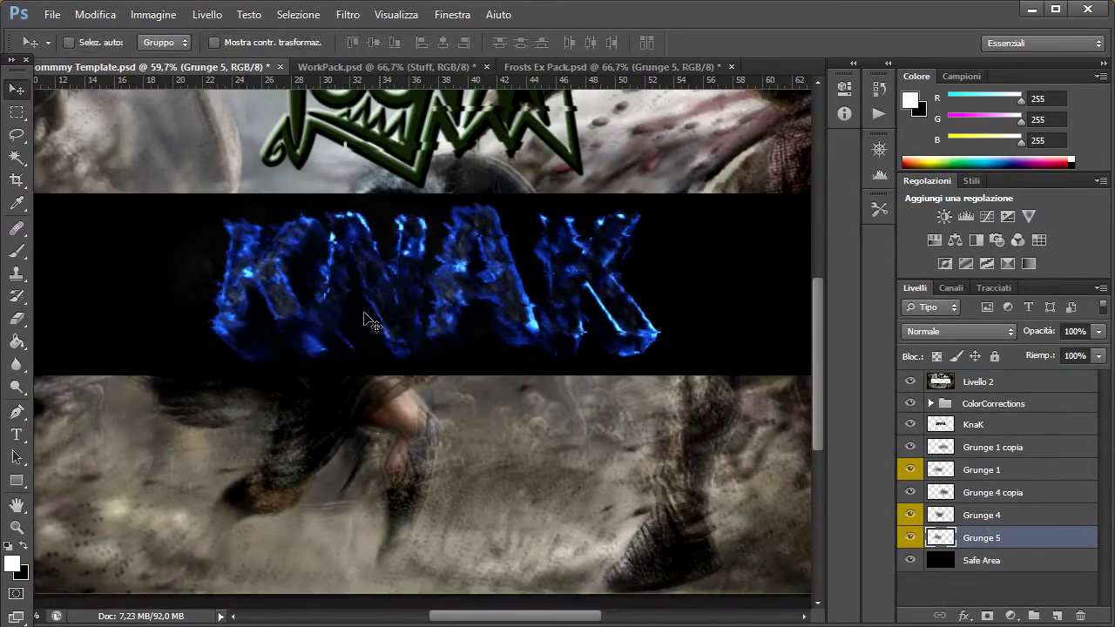
pyautogui.hotkey('ctrl', 'j')
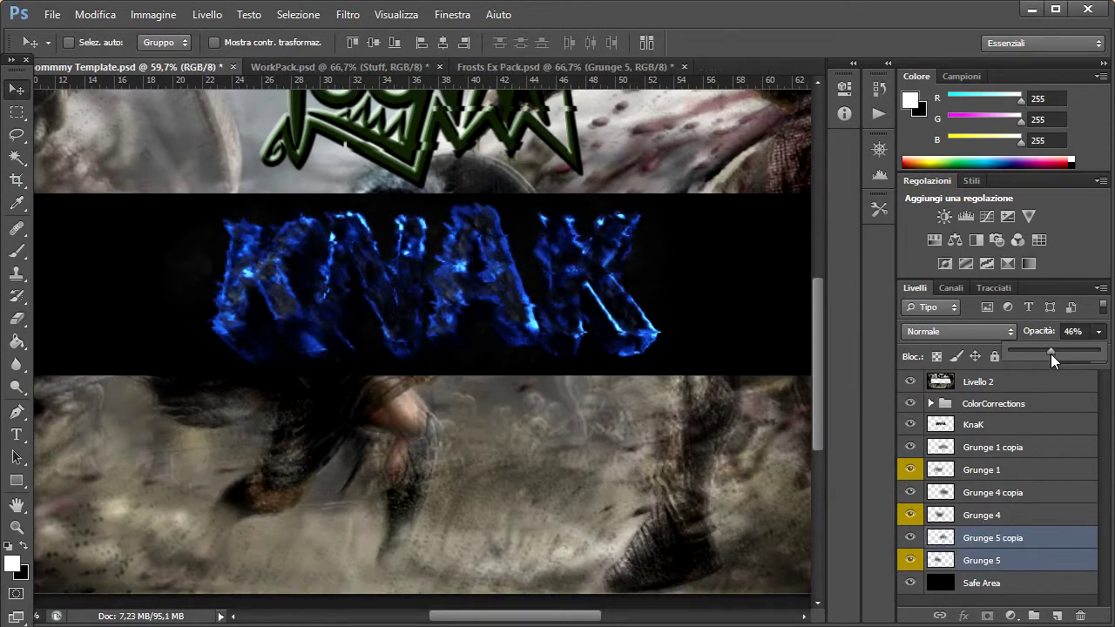
# Add Grunge 6 below KnaK and duplicate it.
pyautogui.click(980, 582)
pyautogui.click(528, 66)
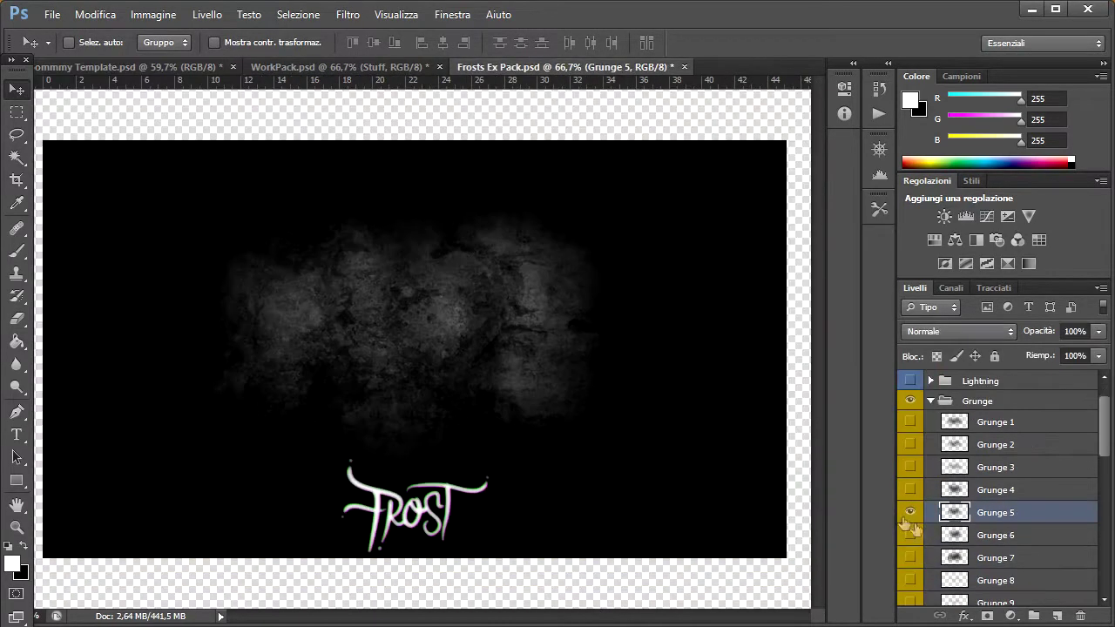
pyautogui.click(980, 529)
pyautogui.moveTo(428, 351)
pyautogui.mouseDown()
pyautogui.moveTo(392, 322)
pyautogui.moveTo(337, 231)
pyautogui.moveTo(301, 228)
pyautogui.mouseUp()
pyautogui.moveTo(981, 381); pyautogui.dragTo(982, 457)
pyautogui.hotkey('ctrl', 'j')
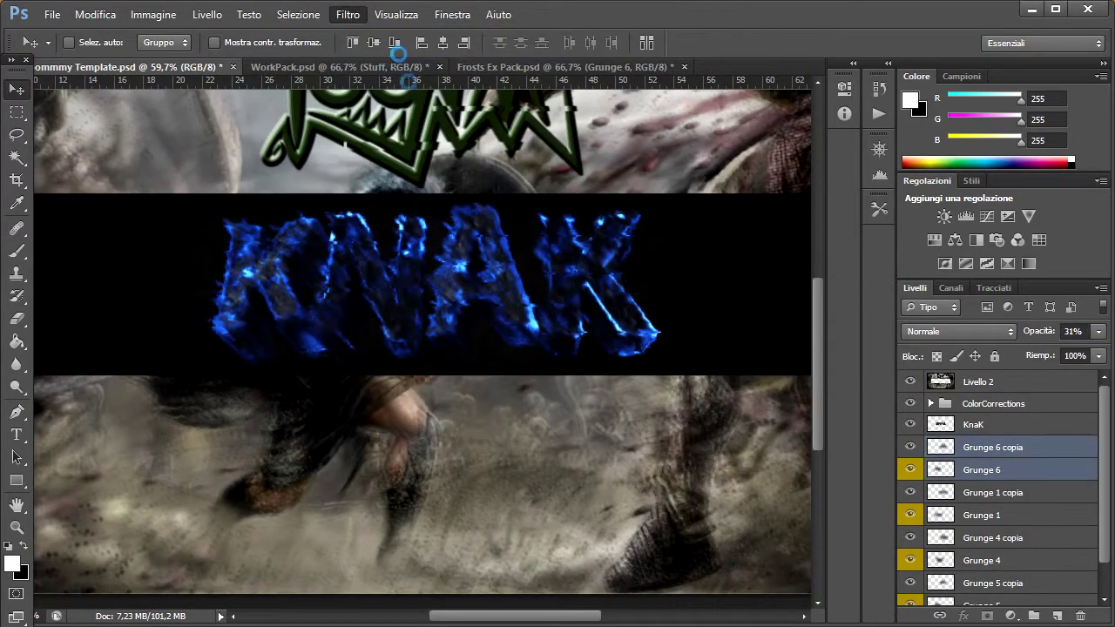
# Browse the Frosts Ex Pack groups and copy Grunge 1 into the template.
pyautogui.click(465, 66)
pyautogui.click(930, 401)
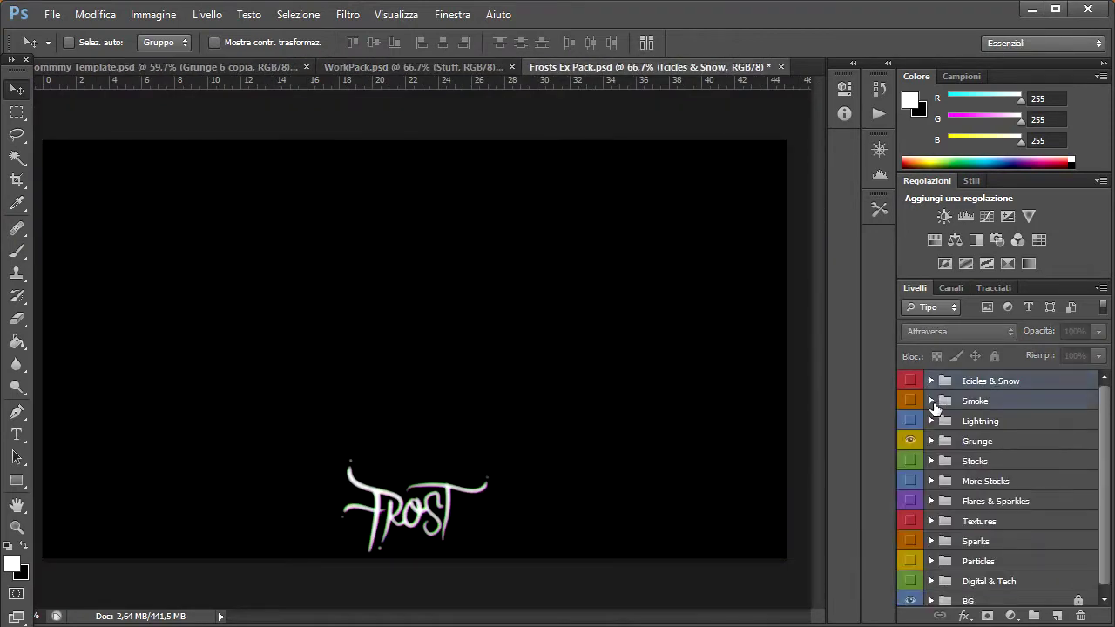
pyautogui.click(930, 400)
pyautogui.click(930, 400)
pyautogui.click(930, 461)
pyautogui.click(910, 504)
pyautogui.click(910, 504)
pyautogui.click(930, 460)
pyautogui.click(930, 441)
pyautogui.click(995, 462)
pyautogui.click(910, 462)
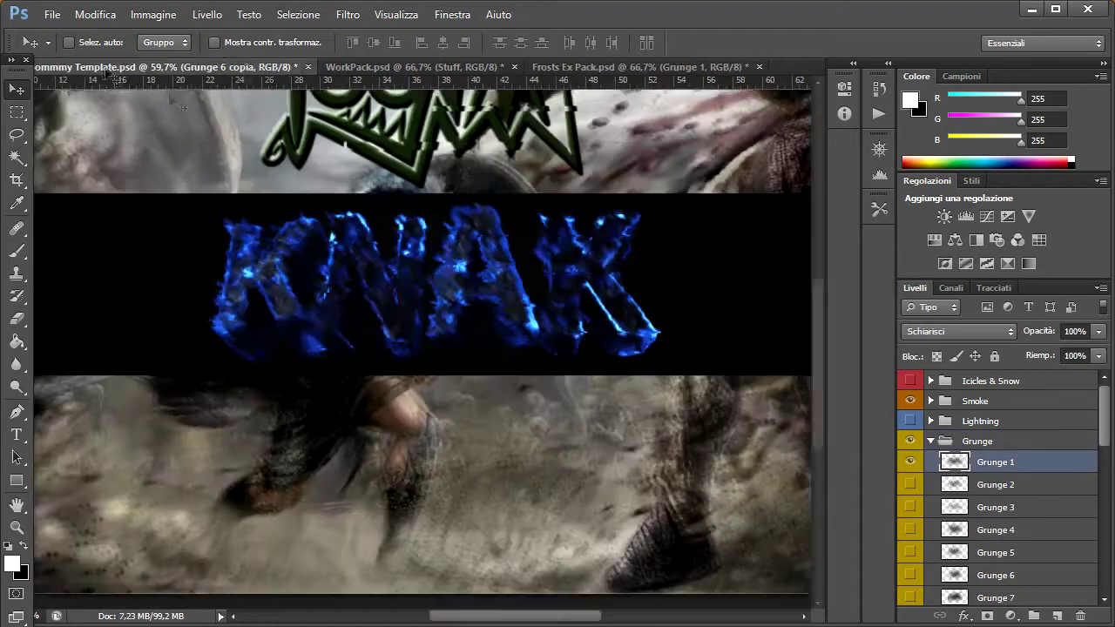
pyautogui.moveTo(647, 441); pyautogui.dragTo(416, 286)
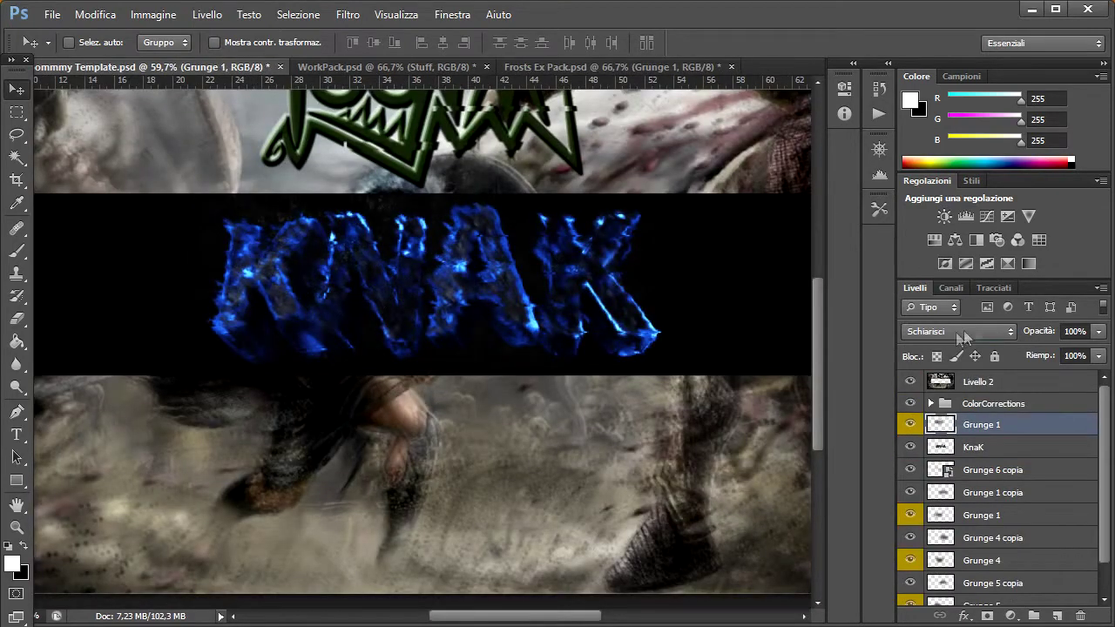
# Set Grunge 1 to Normal blending, nudge it and scale it.
pyautogui.click(963, 330)
pyautogui.click(940, 364)
pyautogui.moveTo(396, 287); pyautogui.dragTo(399, 292)
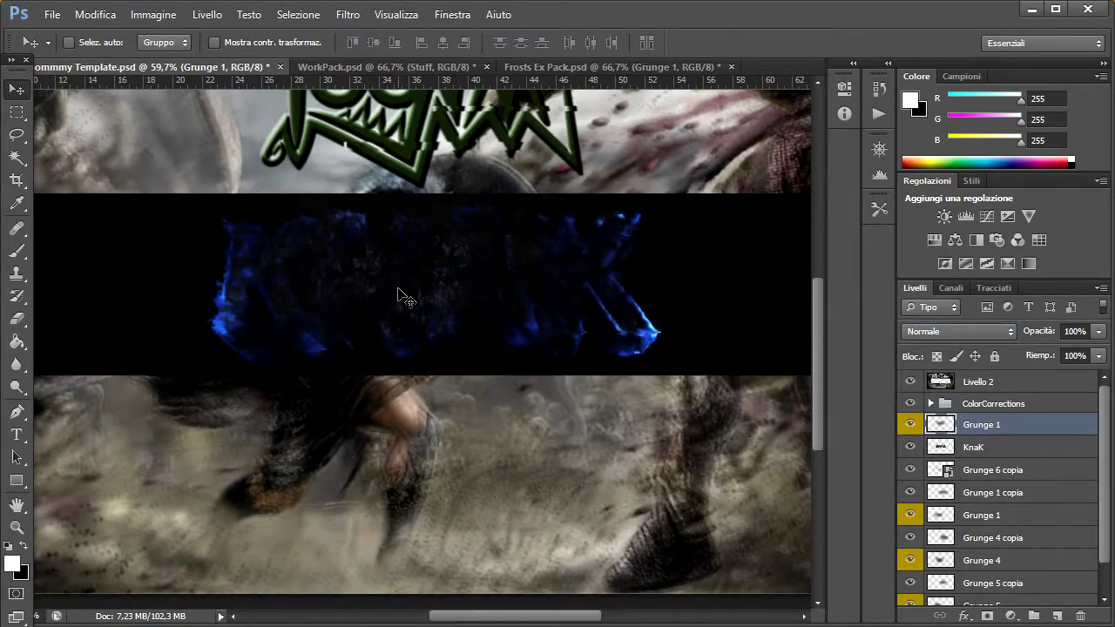
pyautogui.hotkey('ctrl', 't')
pyautogui.moveTo(130, 446); pyautogui.dragTo(135, 396)
pyautogui.press('Return')
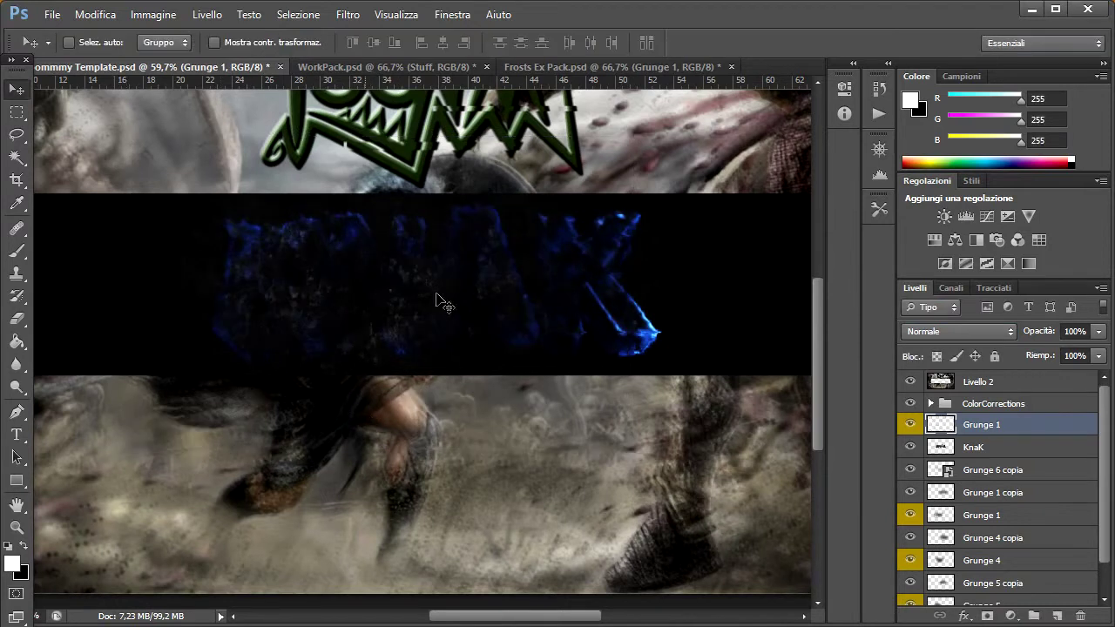
# Fade Grunge 1, clip it to KnaK, and bring the Light 4 glow from WorkPack over KNAK.
pyautogui.moveTo(1061, 348); pyautogui.dragTo(1024, 358)
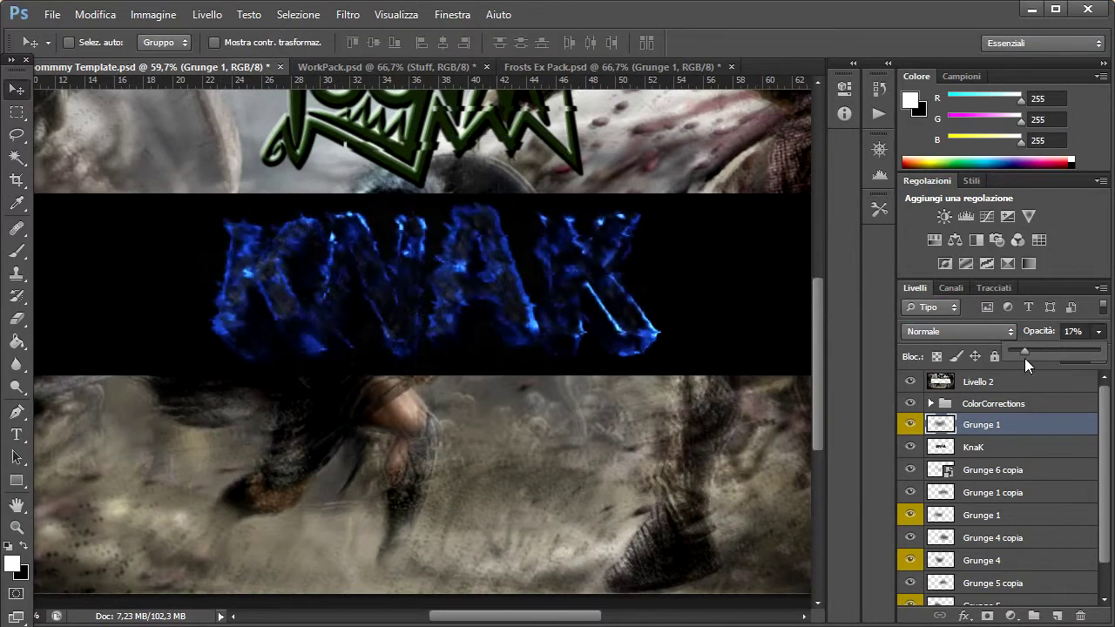
pyautogui.keyDown('alt'); pyautogui.click(957, 437); pyautogui.keyUp('alt')
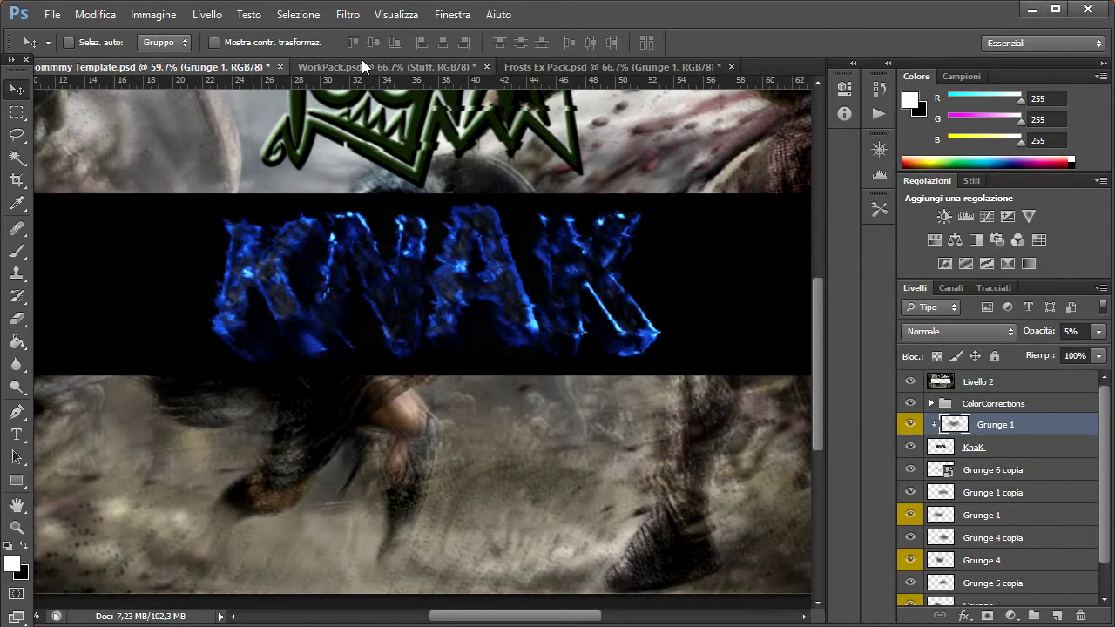
pyautogui.click(364, 66)
pyautogui.moveTo(741, 175); pyautogui.dragTo(444, 283)
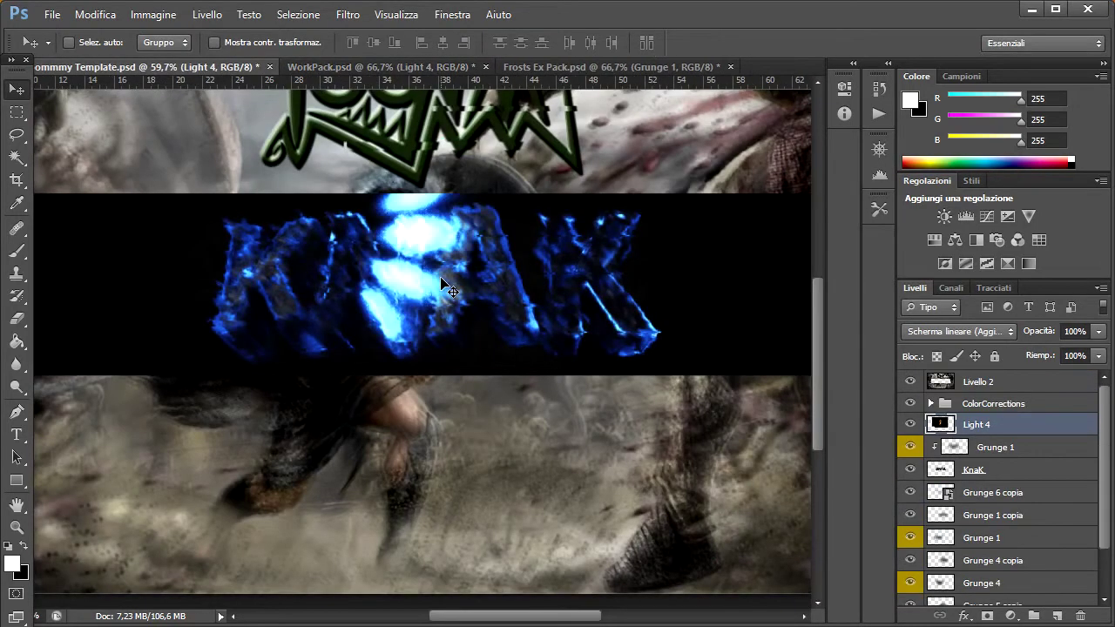
# Rotate Light 4 90° clockwise, place it over KNAK and set its opacity to 25%.
pyautogui.hotkey('ctrl', 't')
pyautogui.rightClick(442, 280)
pyautogui.click(519, 498)
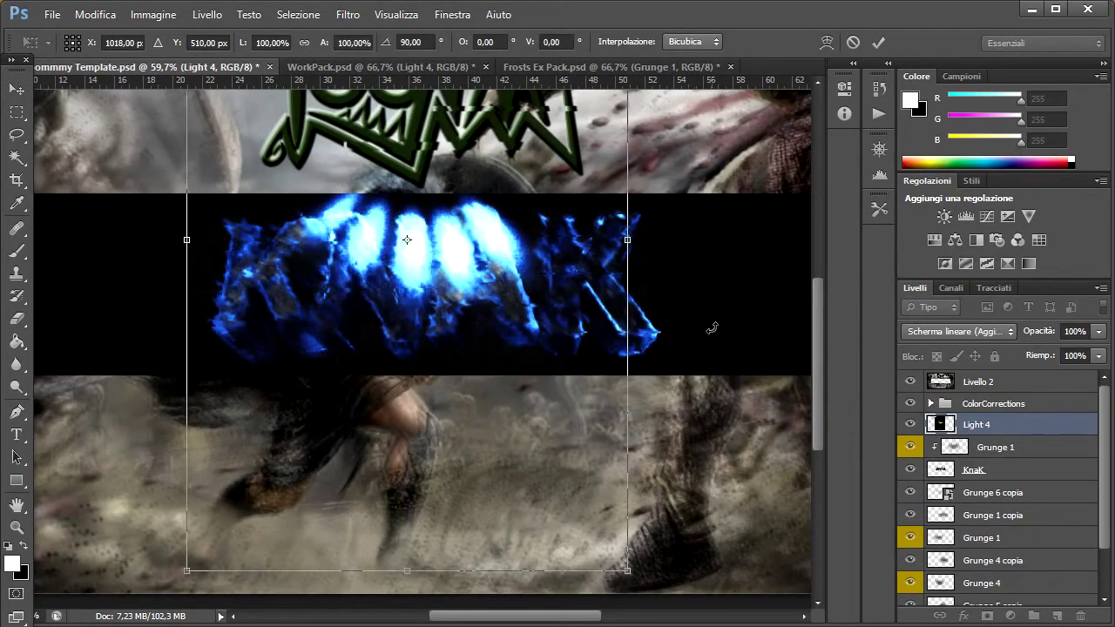
pyautogui.moveTo(711, 328); pyautogui.dragTo(814, 566)
pyautogui.press('Return')
pyautogui.moveTo(455, 291)
pyautogui.mouseDown()
pyautogui.moveTo(419, 215)
pyautogui.moveTo(420, 252)
pyautogui.mouseUp()
pyautogui.moveTo(1041, 351); pyautogui.dragTo(1031, 351)
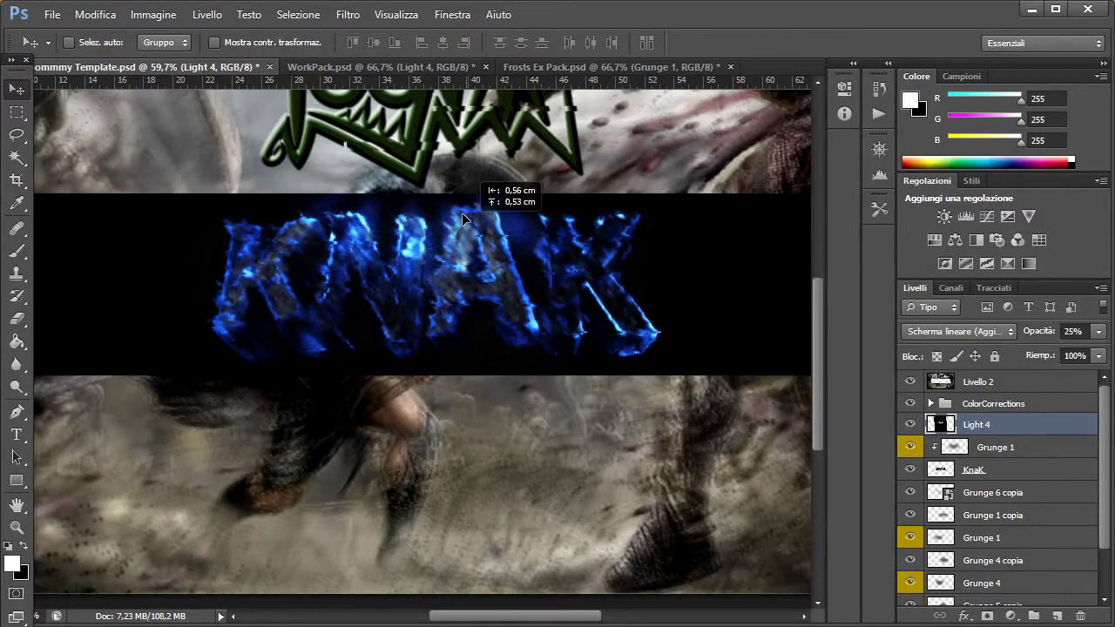
pyautogui.moveTo(463, 218); pyautogui.dragTo(449, 228)
# Stretch Light 4 downward, recentre it over the text and lower its opacity further.
pyautogui.hotkey('ctrl', 't')
pyautogui.moveTo(712, 564); pyautogui.dragTo(804, 316)
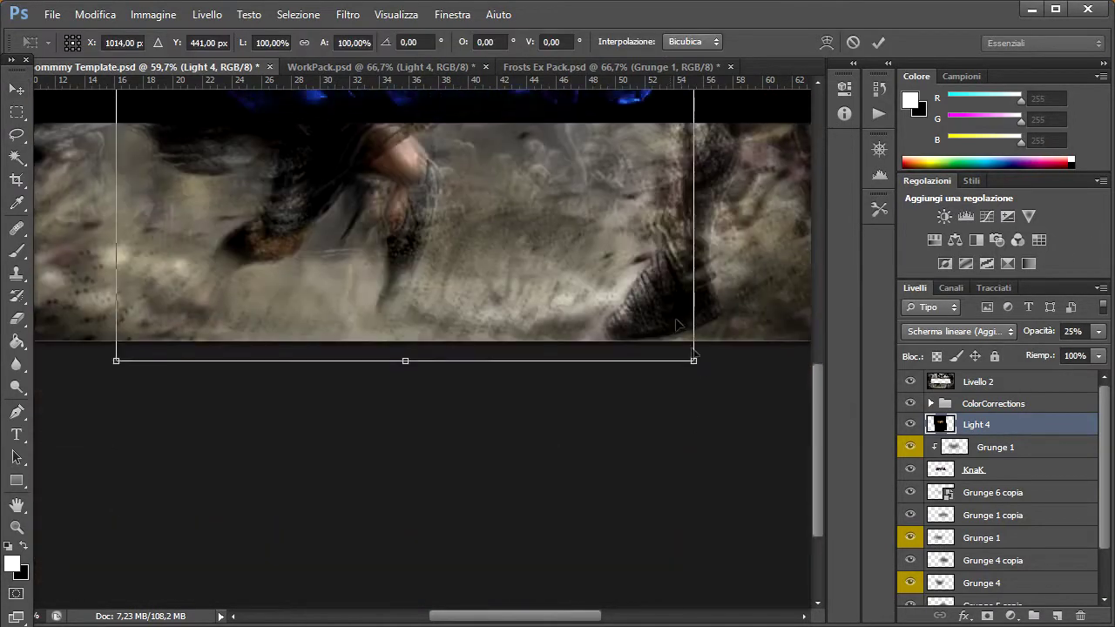
pyautogui.press('Return')
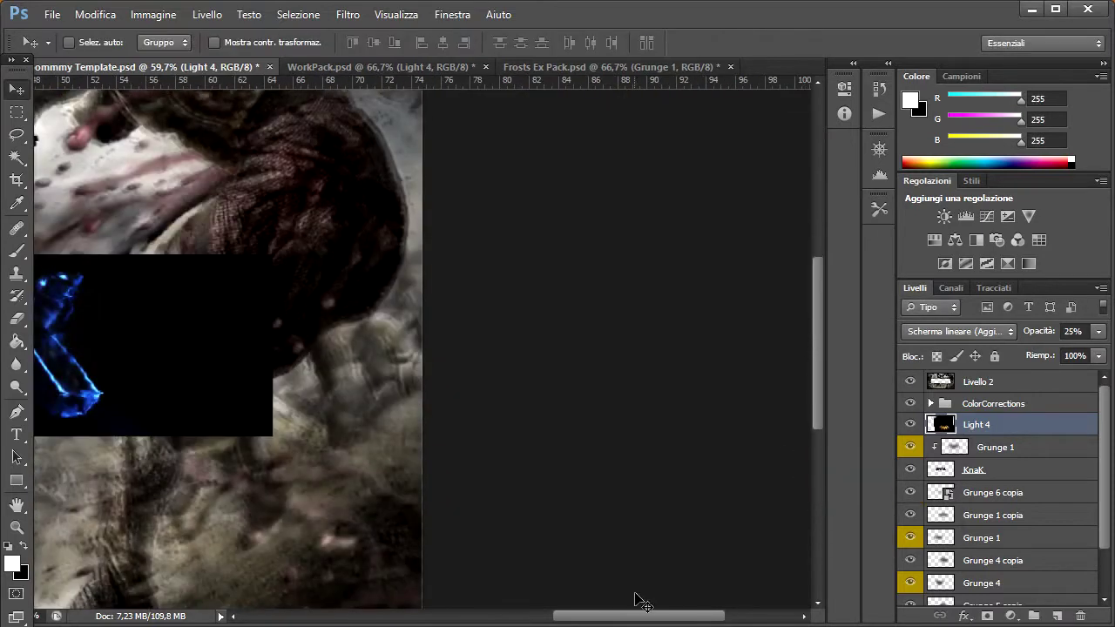
pyautogui.moveTo(803, 317); pyautogui.dragTo(438, 297)
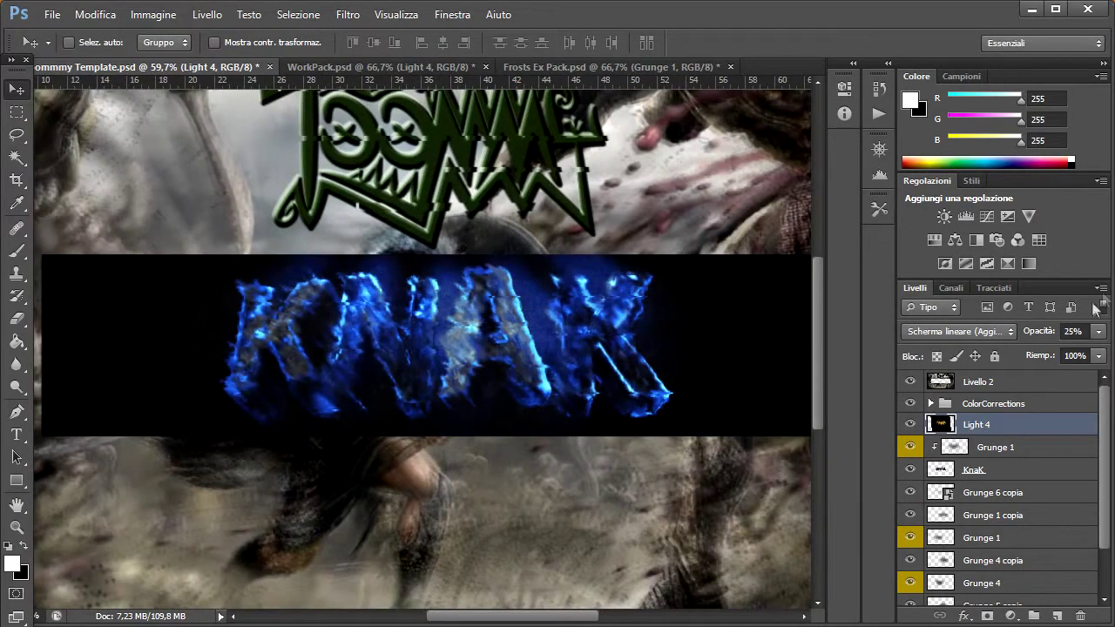
pyautogui.moveTo(1098, 331); pyautogui.dragTo(1028, 355)
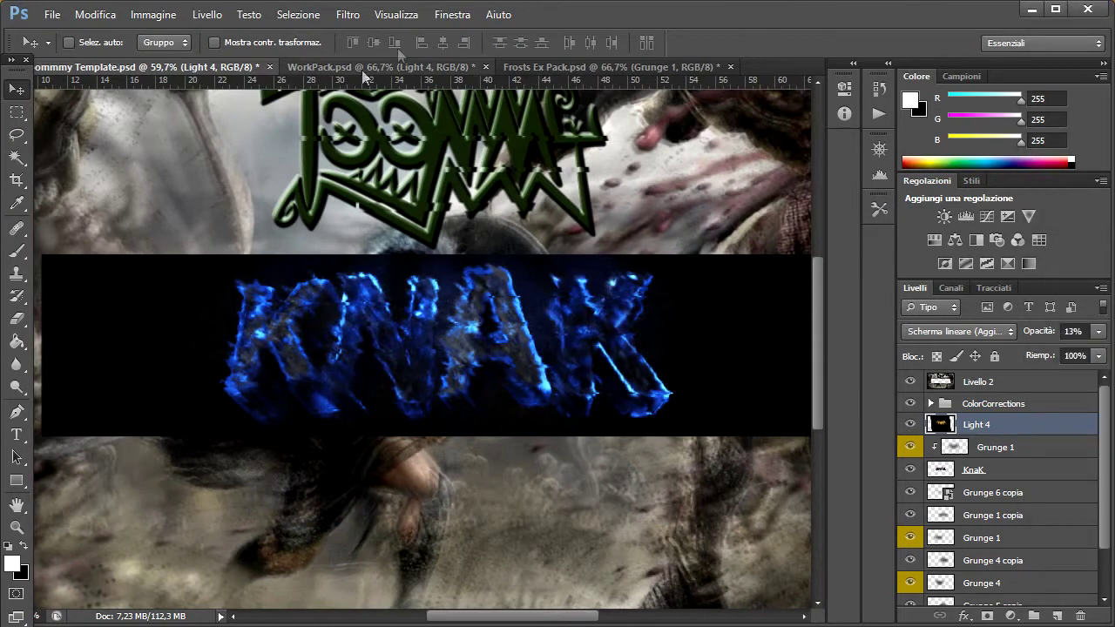
# Copy the Lens effect 3 layer from WorkPack into the KNAK banner.
pyautogui.click(389, 66)
pyautogui.click(910, 402)
pyautogui.click(910, 446)
pyautogui.click(1001, 446)
pyautogui.moveTo(251, 179)
pyautogui.mouseDown()
pyautogui.moveTo(474, 360)
pyautogui.moveTo(477, 377)
pyautogui.mouseUp()
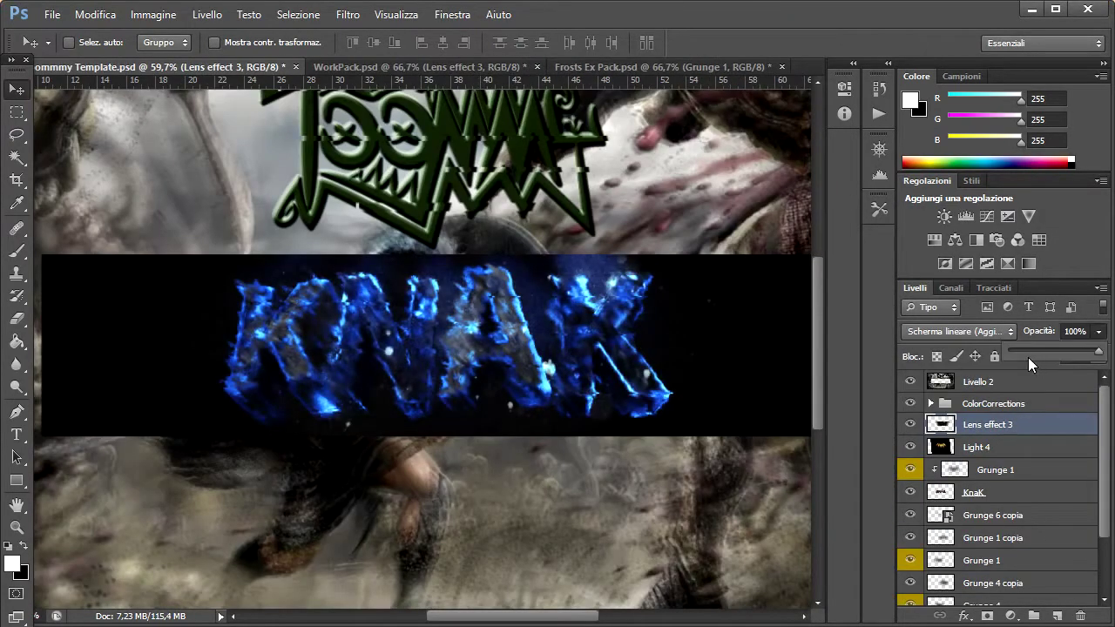
# Add the Particle 8 bokeh to the banner and fade it to 16% opacity.
pyautogui.hotkey('ctrl', 'Tab')
pyautogui.click(997, 469)
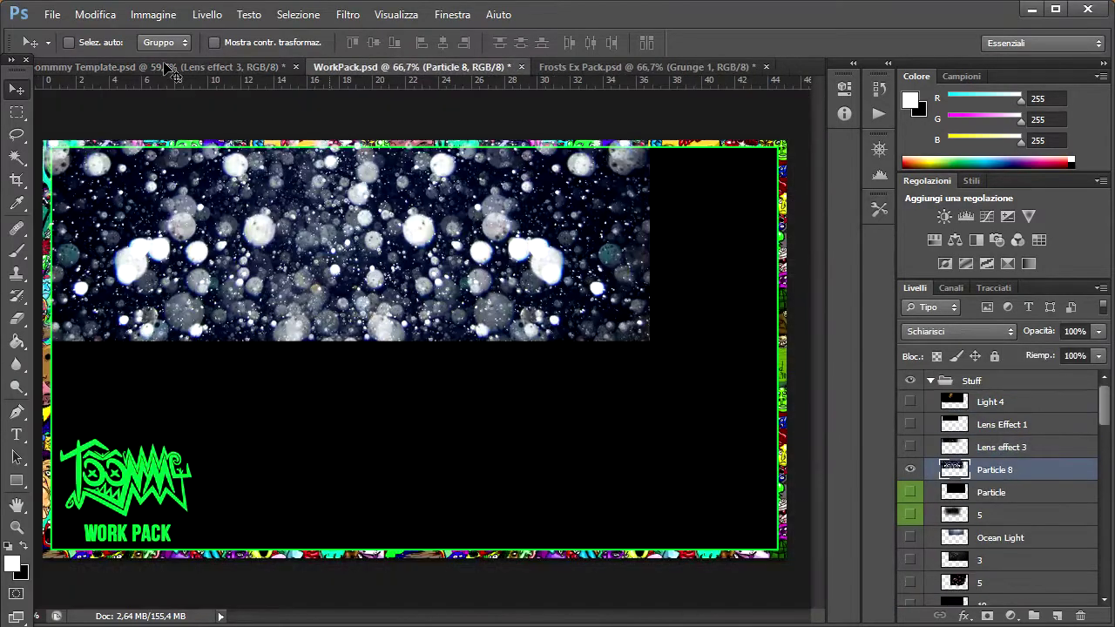
pyautogui.moveTo(169, 69)
pyautogui.mouseDown()
pyautogui.moveTo(435, 357)
pyautogui.moveTo(407, 376)
pyautogui.mouseUp()
pyautogui.press('e')
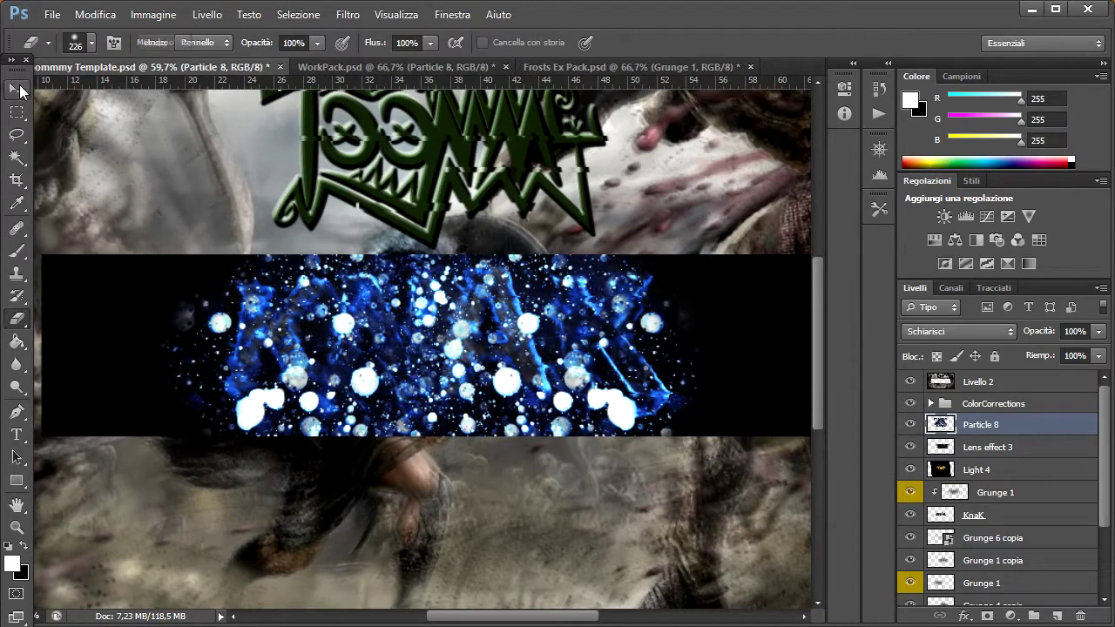
pyautogui.moveTo(1049, 348); pyautogui.dragTo(1023, 356)
# Copy layer 5 from WorkPack and place it beneath the KnaK text.
pyautogui.click(363, 62)
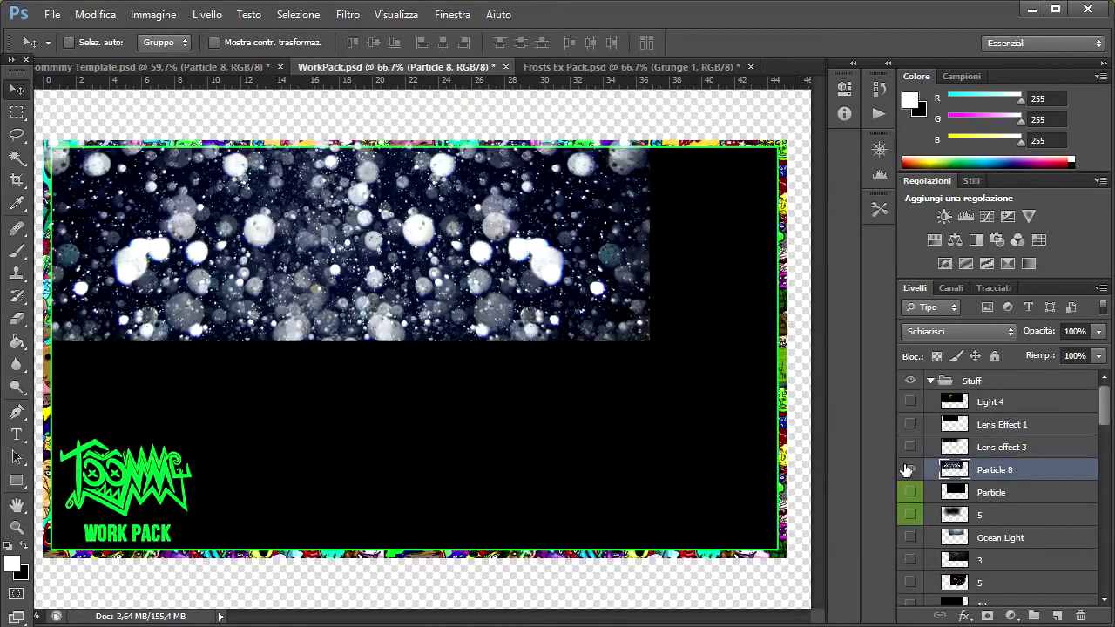
pyautogui.click(910, 492)
pyautogui.moveTo(941, 514)
pyautogui.mouseDown()
pyautogui.moveTo(152, 61)
pyautogui.moveTo(599, 381)
pyautogui.mouseUp()
pyautogui.moveTo(995, 570); pyautogui.dragTo(995, 557)
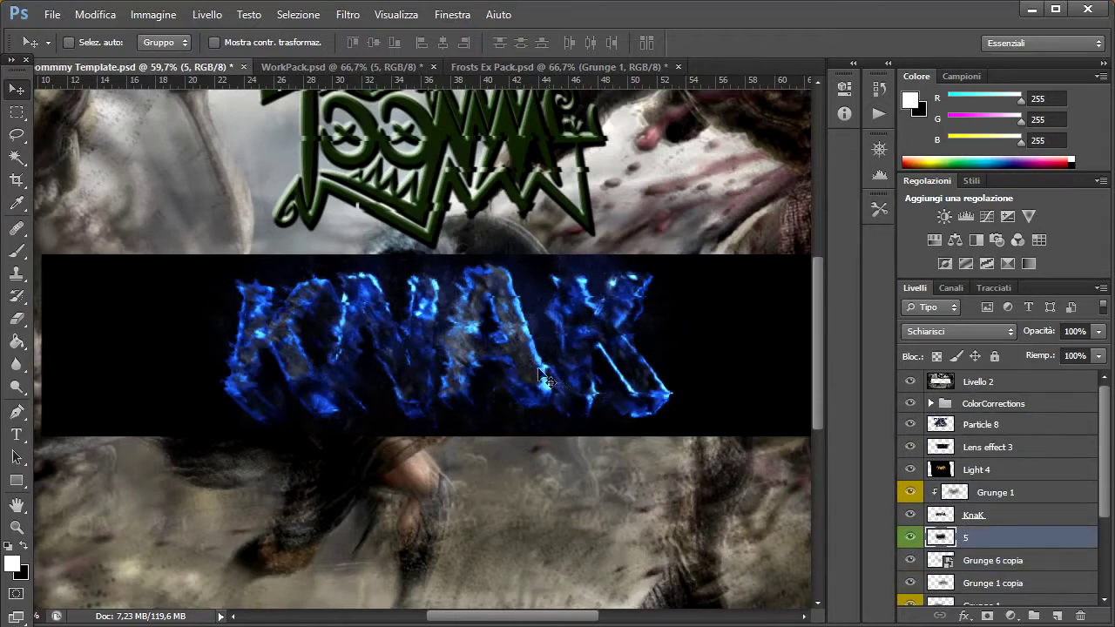
# Bring the Ocean Light glow from WorkPack into the KNAK banner.
pyautogui.click(339, 66)
pyautogui.click(910, 537)
pyautogui.moveTo(1001, 537)
pyautogui.mouseDown()
pyautogui.moveTo(374, 412)
pyautogui.moveTo(580, 313)
pyautogui.moveTo(414, 278)
pyautogui.mouseUp()
# Erase Ocean Light from the lower text and fade it to 11% opacity.
pyautogui.moveTo(301, 339); pyautogui.dragTo(603, 409)
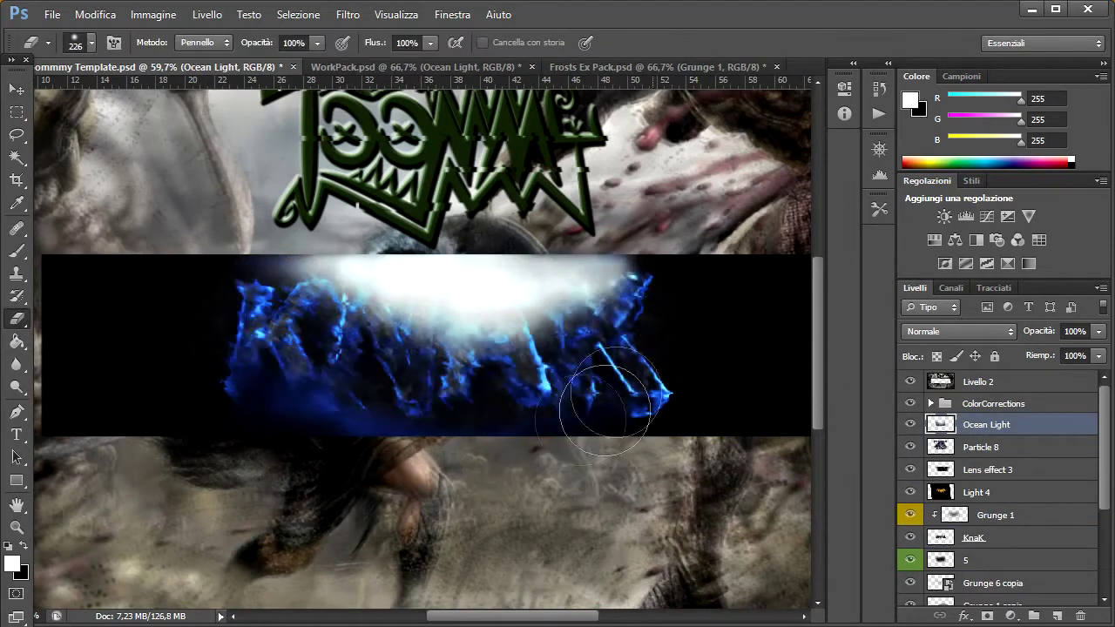
pyautogui.click(1098, 331)
pyautogui.moveTo(1096, 351); pyautogui.dragTo(1019, 351)
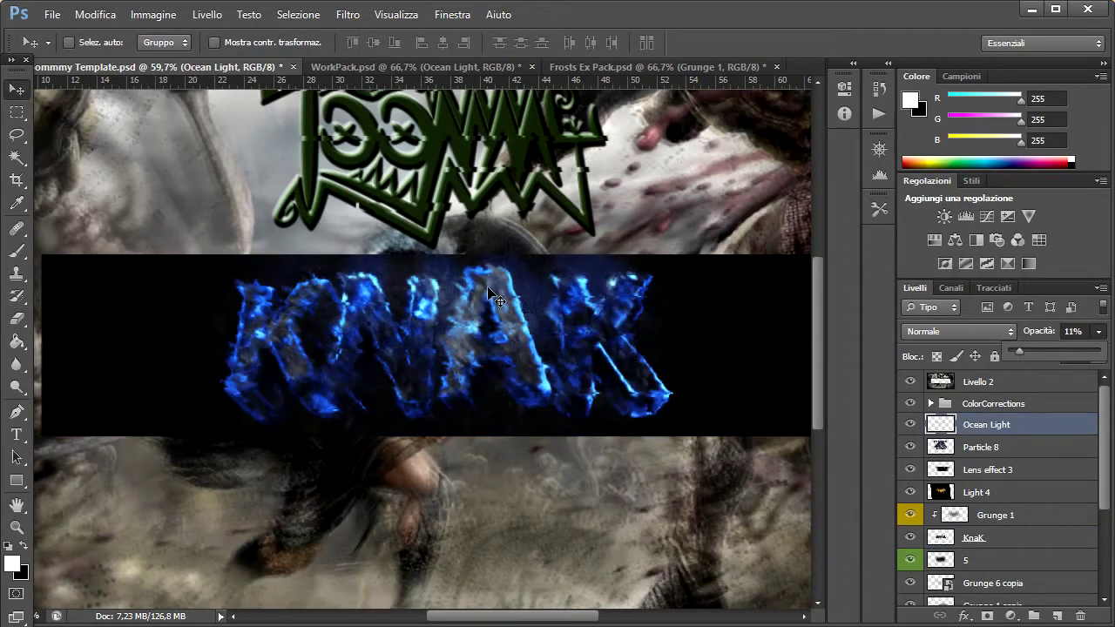
# Add the layer 3 skull particles over KNAK at 27% opacity.
pyautogui.click(416, 67)
pyautogui.click(910, 560)
pyautogui.click(910, 537)
pyautogui.moveTo(993, 560)
pyautogui.mouseDown()
pyautogui.moveTo(352, 288)
pyautogui.moveTo(465, 346)
pyautogui.mouseUp()
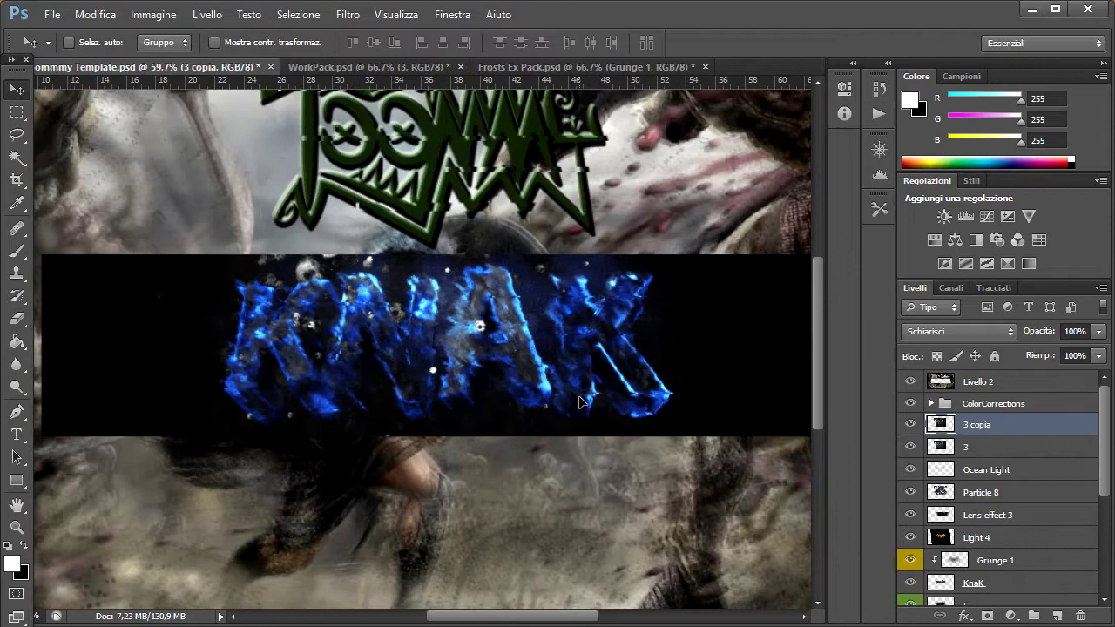
pyautogui.moveTo(582, 401); pyautogui.dragTo(374, 370)
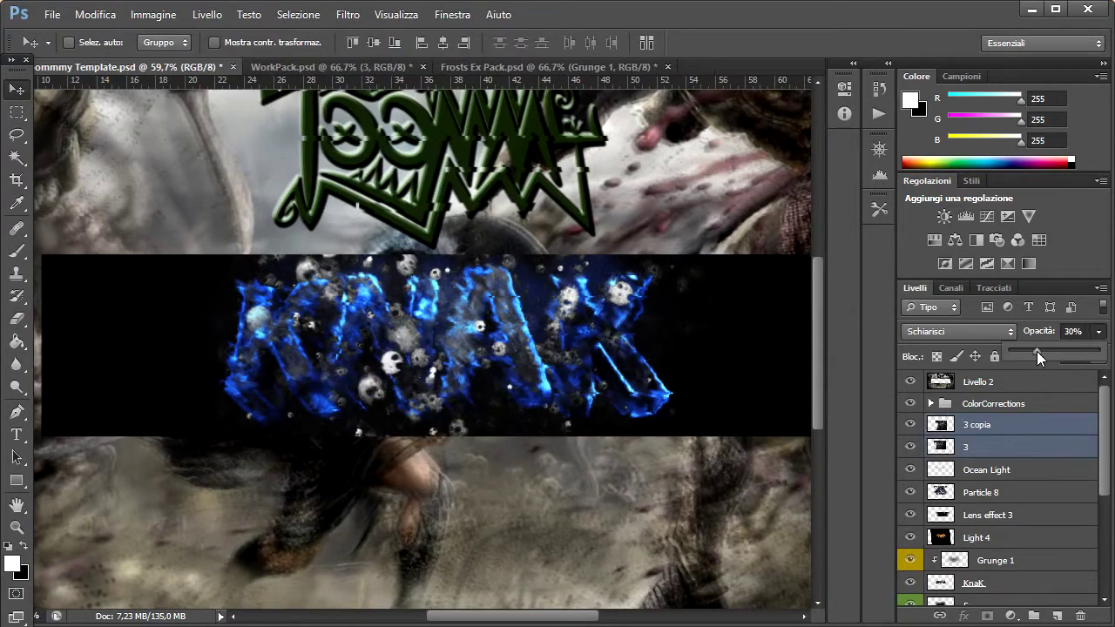
pyautogui.moveTo(1038, 357); pyautogui.dragTo(1033, 357)
# Copy the layer 5 blue particles onto the banner.
pyautogui.click(345, 74)
pyautogui.moveTo(891, 552)
pyautogui.mouseDown()
pyautogui.moveTo(438, 366)
pyautogui.moveTo(282, 368)
pyautogui.mouseUp()
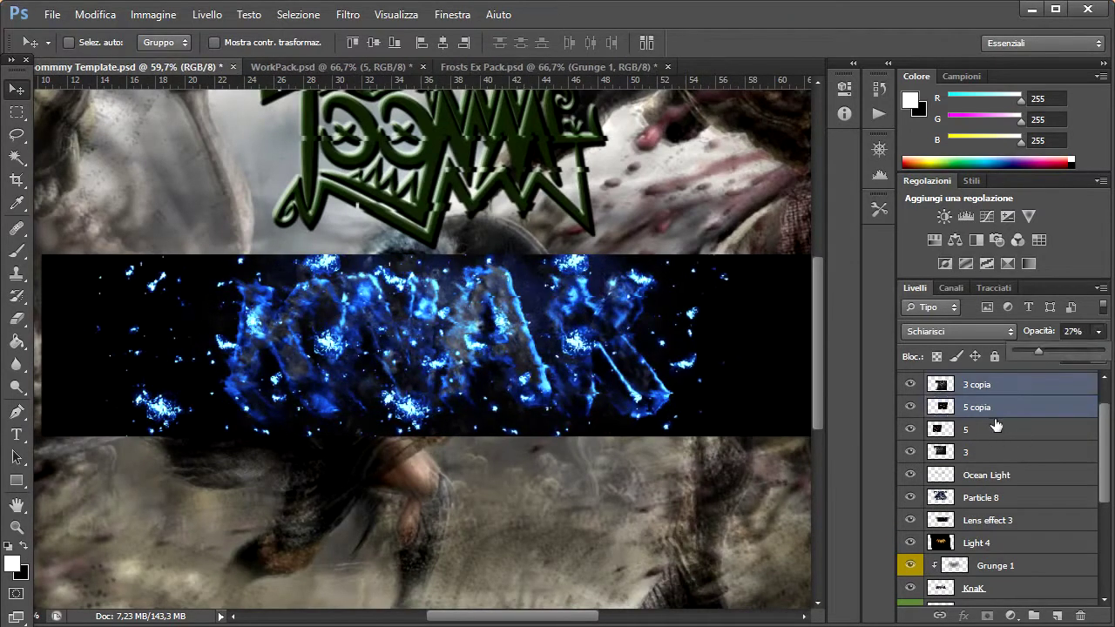
pyautogui.keyDown('shift'); pyautogui.click(996, 425); pyautogui.keyUp('shift')
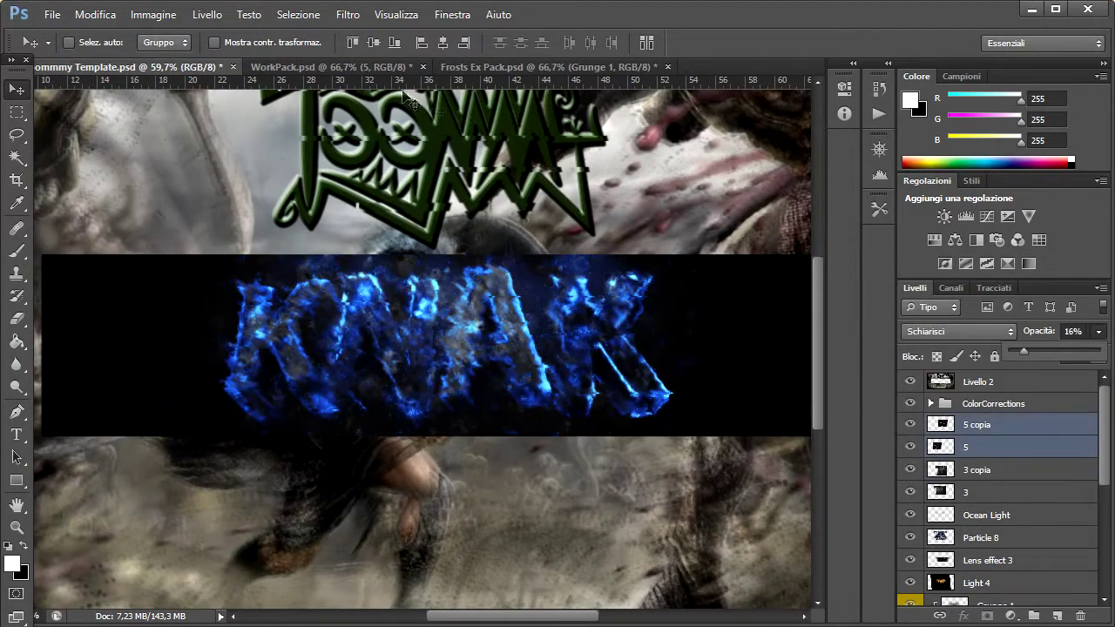
# Add the 6 (7) glowing particles to the banner at 27% opacity.
pyautogui.click(331, 66)
pyautogui.moveTo(909, 383); pyautogui.dragTo(911, 584)
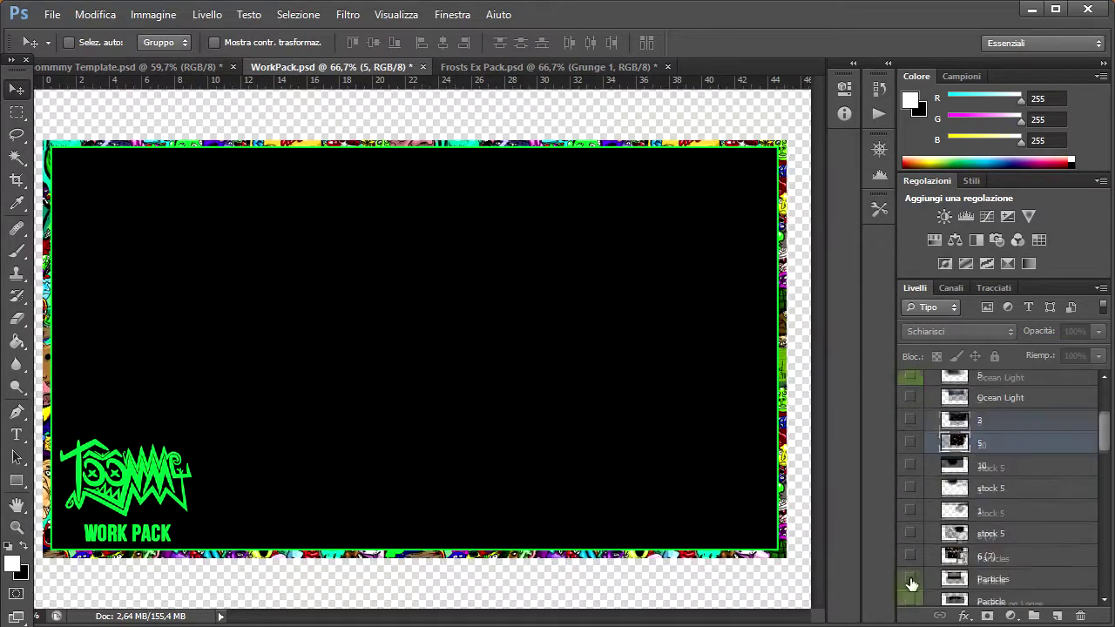
pyautogui.click(984, 535)
pyautogui.click(909, 535)
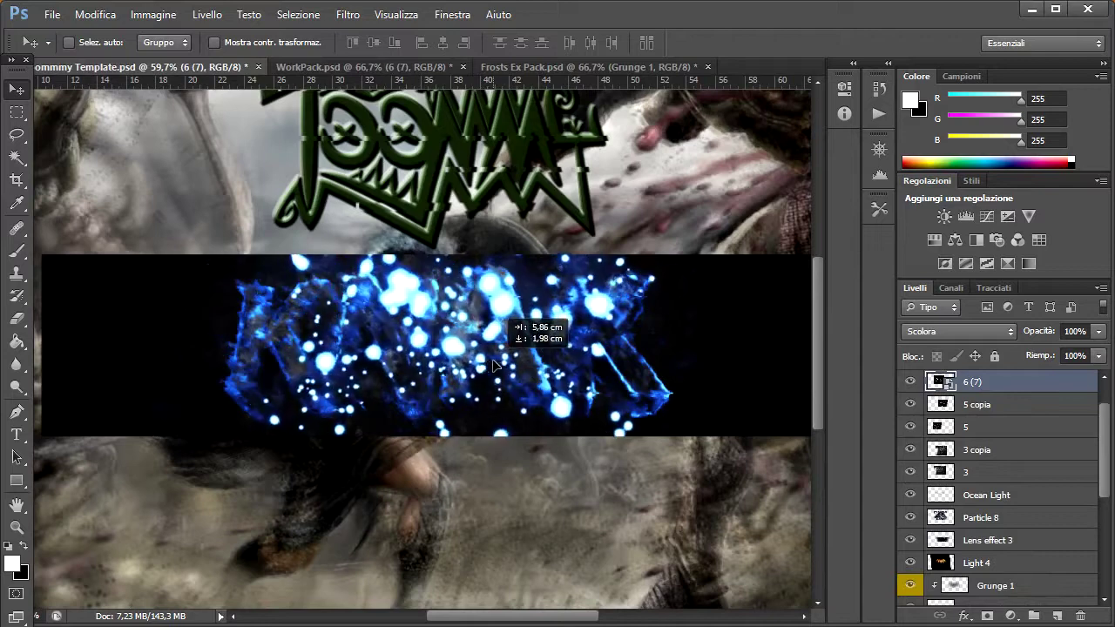
pyautogui.moveTo(146, 76); pyautogui.dragTo(477, 364)
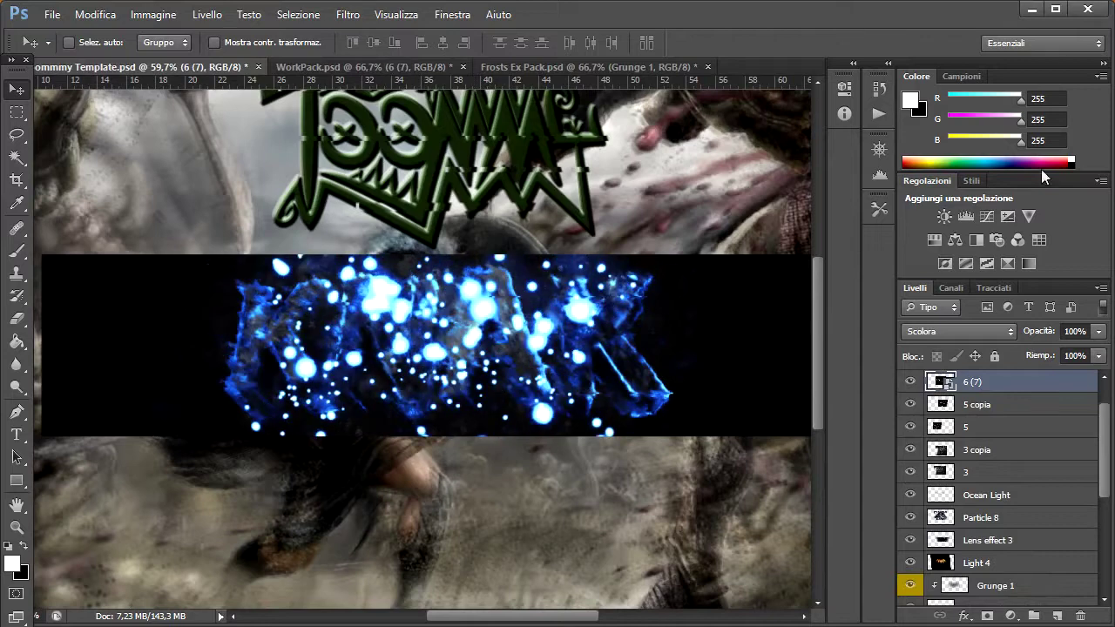
pyautogui.moveTo(1098, 330); pyautogui.dragTo(1035, 351)
# Place the Rocks layer around KNAK, recolour it blue and move it below KnaK.
pyautogui.hotkey('ctrl', 'Tab')
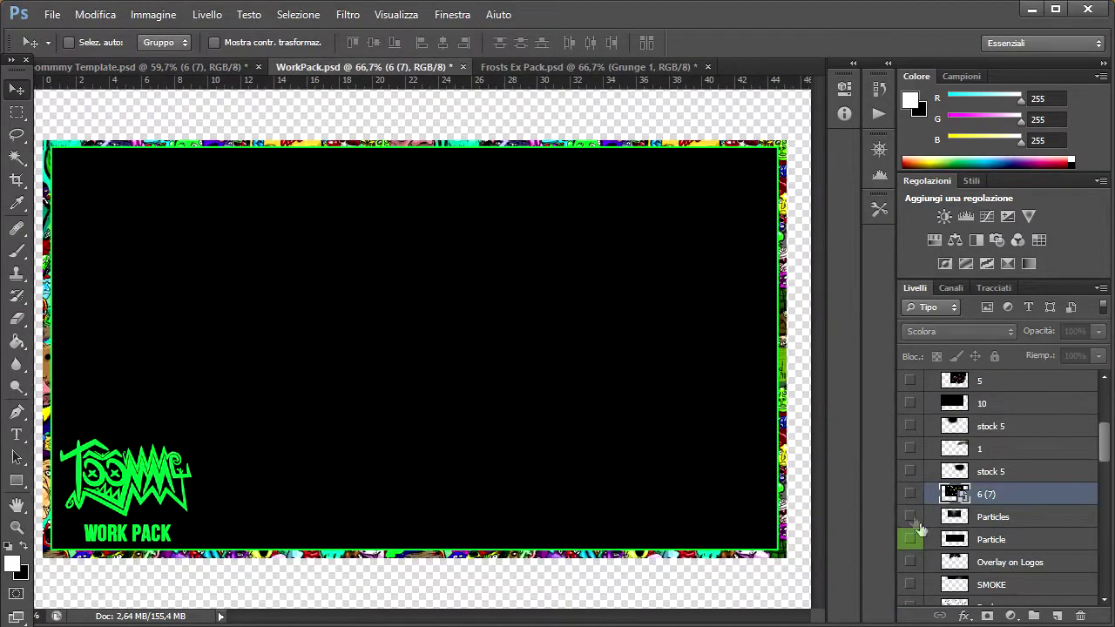
pyautogui.click(993, 603)
pyautogui.moveTo(418, 349); pyautogui.dragTo(623, 392)
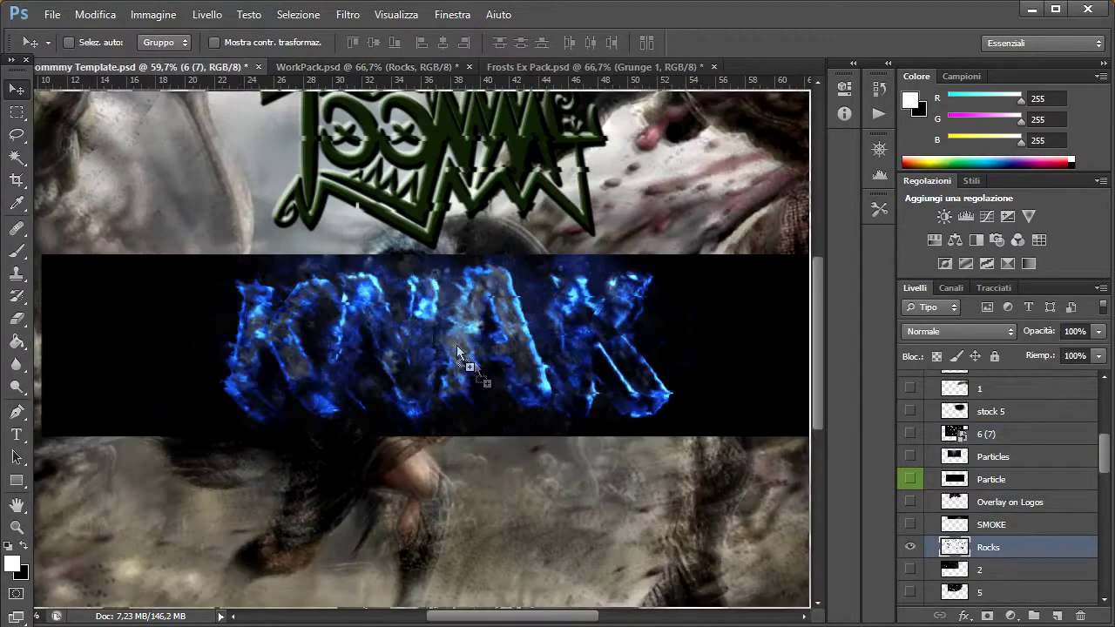
pyautogui.moveTo(557, 406); pyautogui.dragTo(560, 410)
pyautogui.hotkey('ctrl', 'u')
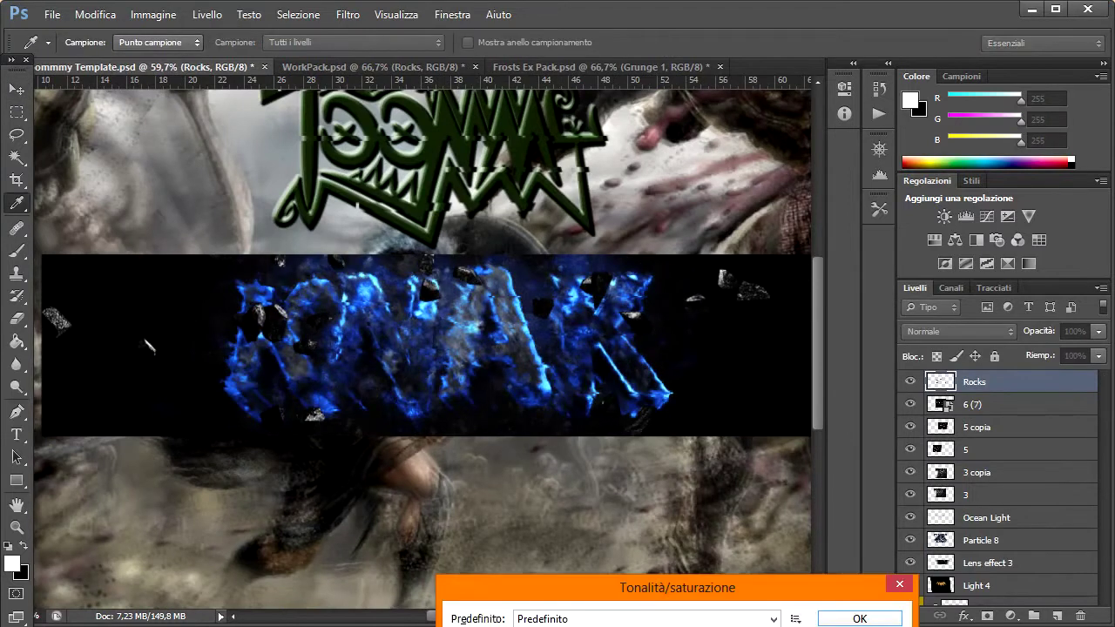
pyautogui.press('Return')
pyautogui.hotkey('ctrl', '[')
pyautogui.hotkey('ctrl', '[')
pyautogui.hotkey('ctrl', '[')
pyautogui.hotkey('ctrl', '[')
pyautogui.hotkey('ctrl', '[')
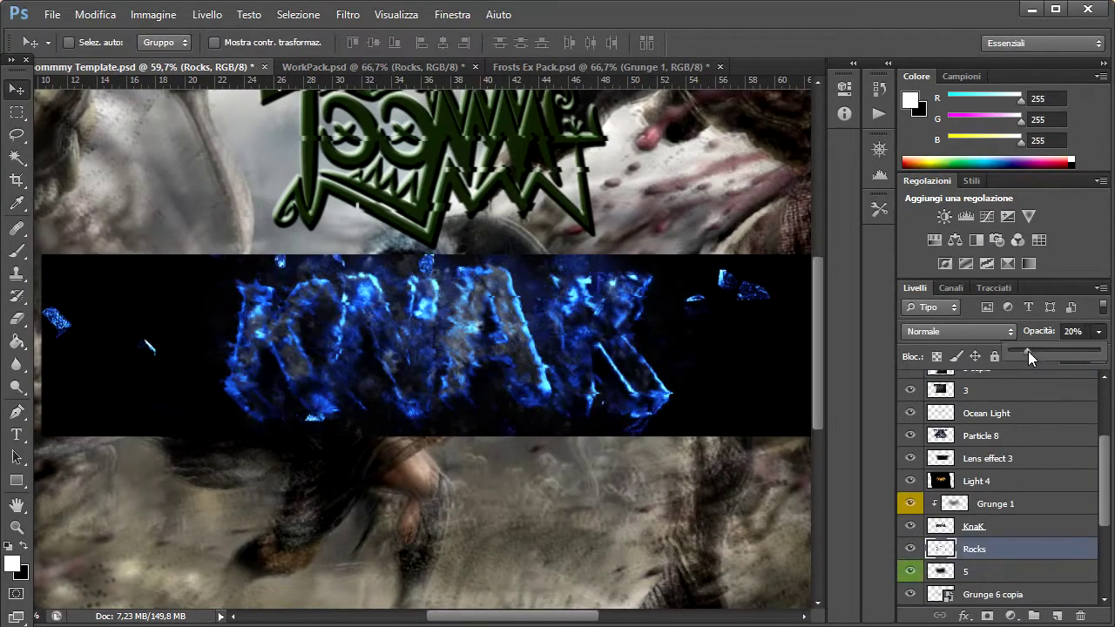
pyautogui.click(326, 63)
# Copy star layer 2 from WorkPack into the banner twice.
pyautogui.click(1001, 516)
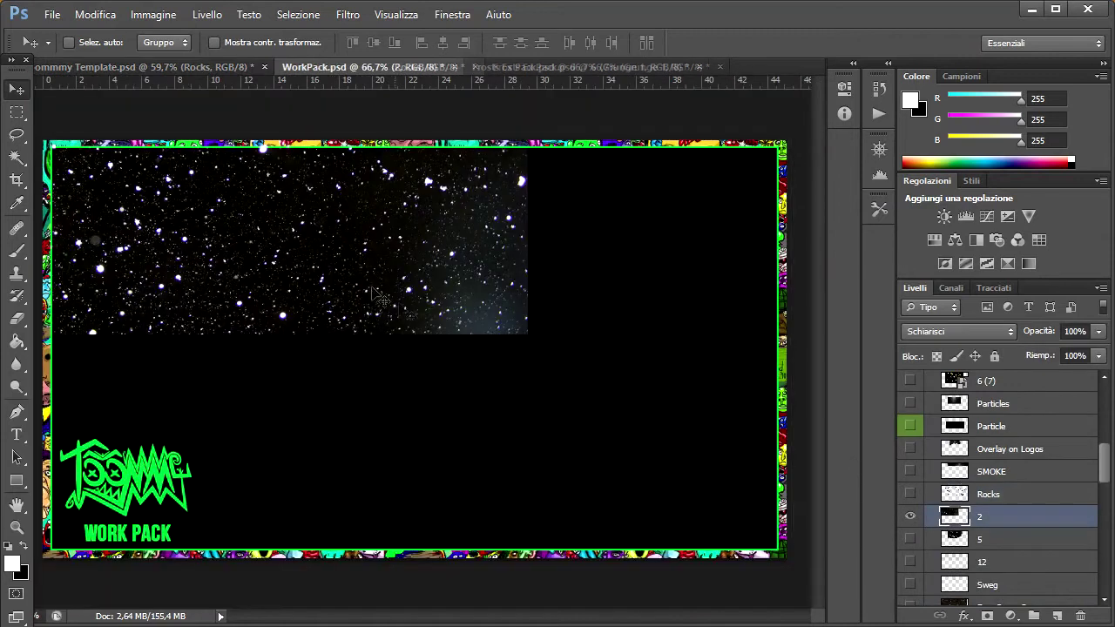
pyautogui.moveTo(128, 69); pyautogui.dragTo(943, 422)
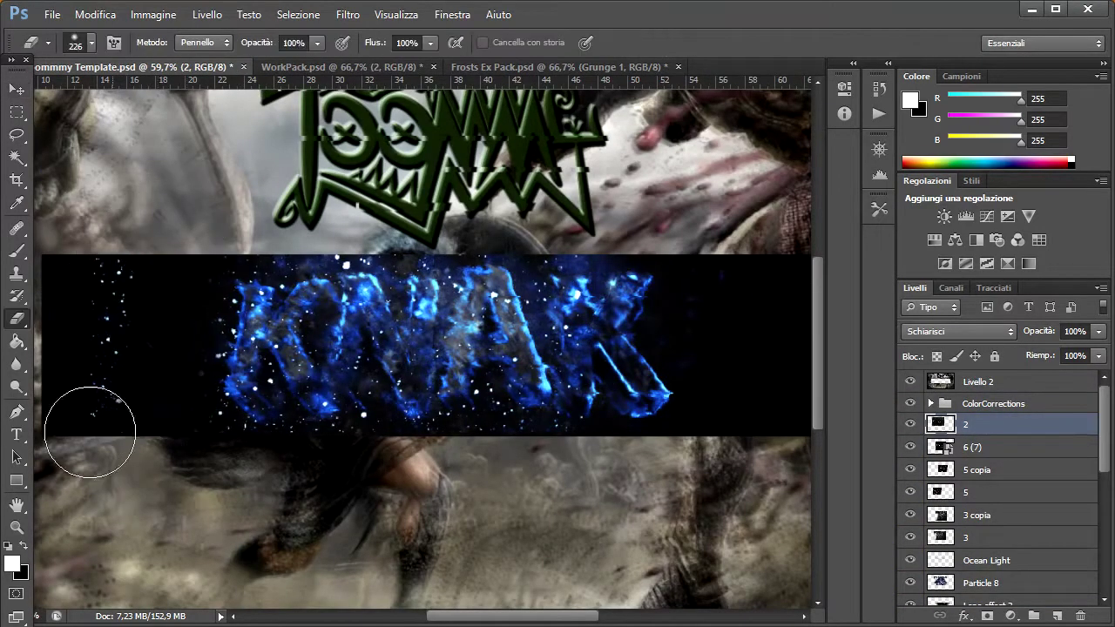
pyautogui.press('v')
pyautogui.click(340, 66)
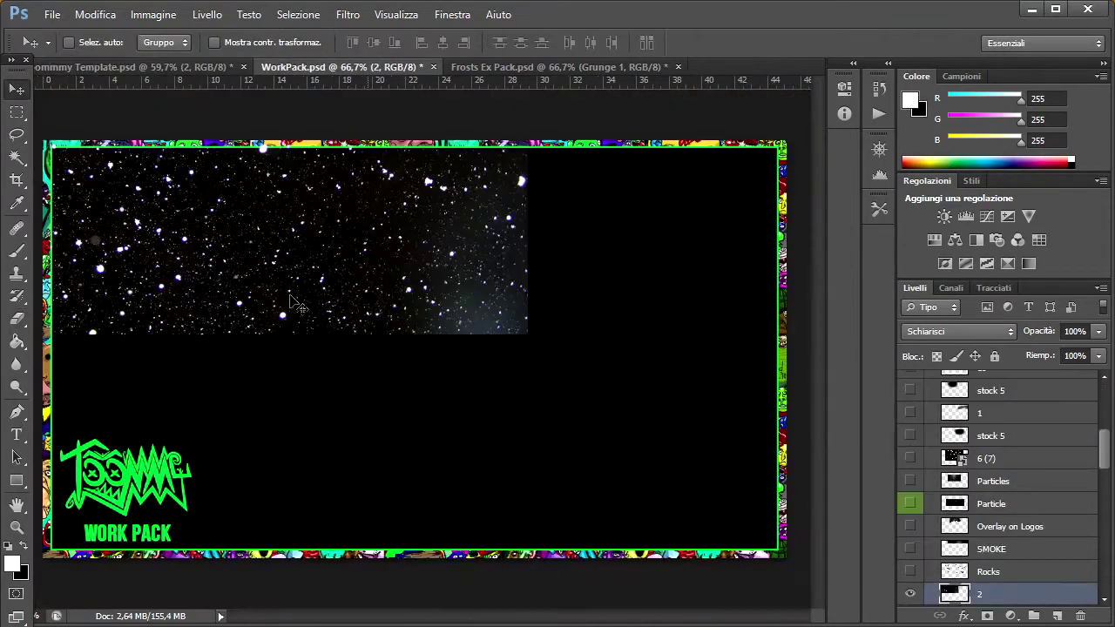
pyautogui.moveTo(262, 261); pyautogui.dragTo(601, 357)
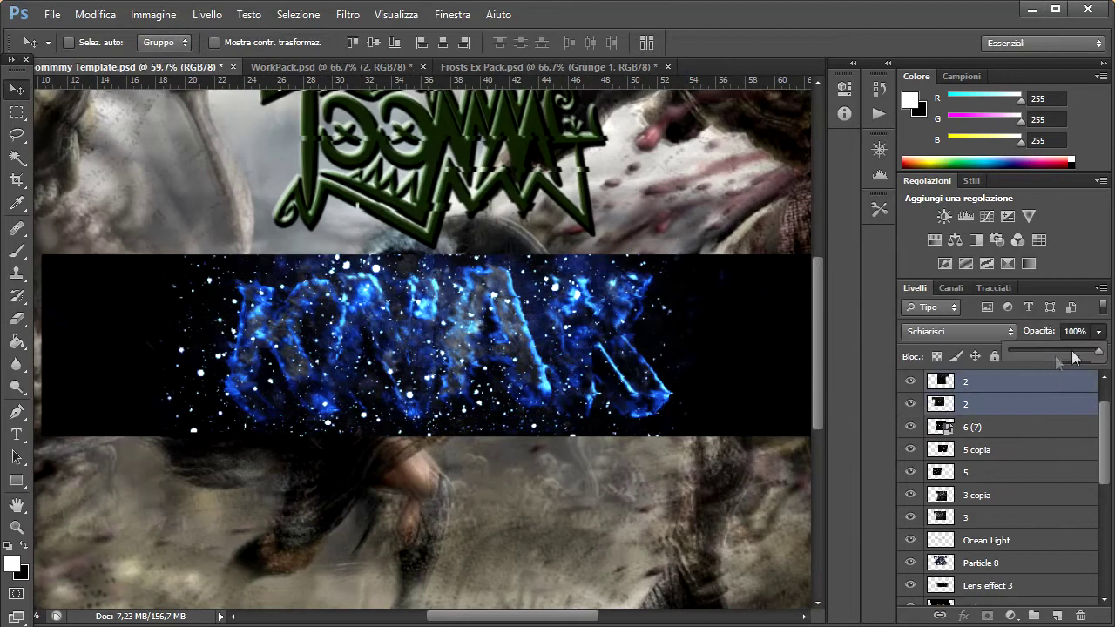
# Add sparkle layer 5 and shift it left across the KNAK text.
pyautogui.click(339, 66)
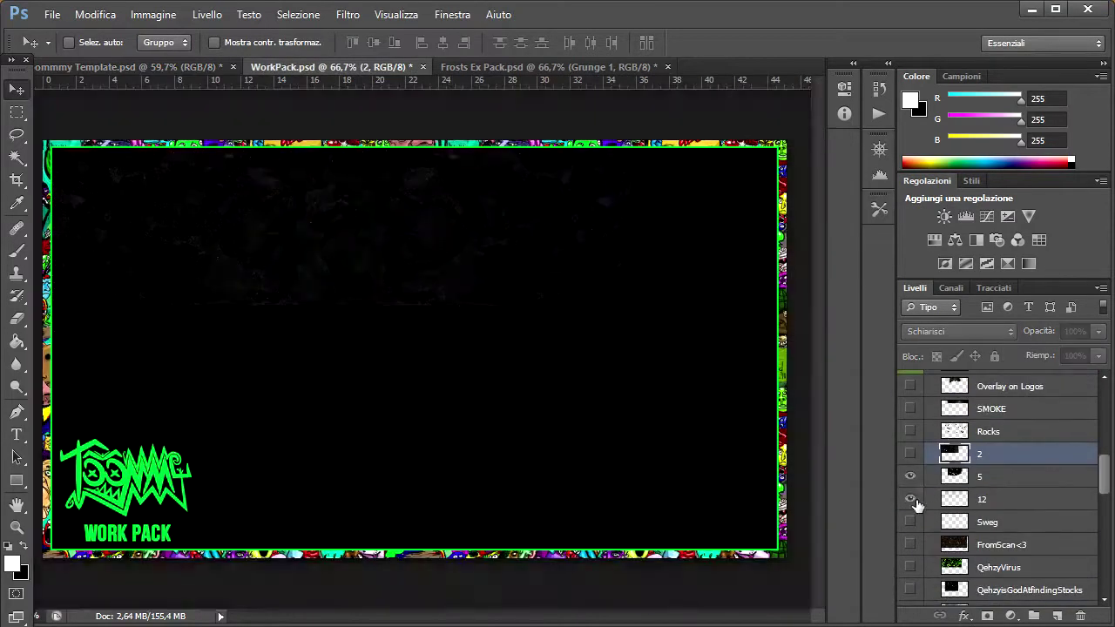
pyautogui.moveTo(976, 475)
pyautogui.mouseDown()
pyautogui.moveTo(187, 189)
pyautogui.moveTo(749, 396)
pyautogui.mouseUp()
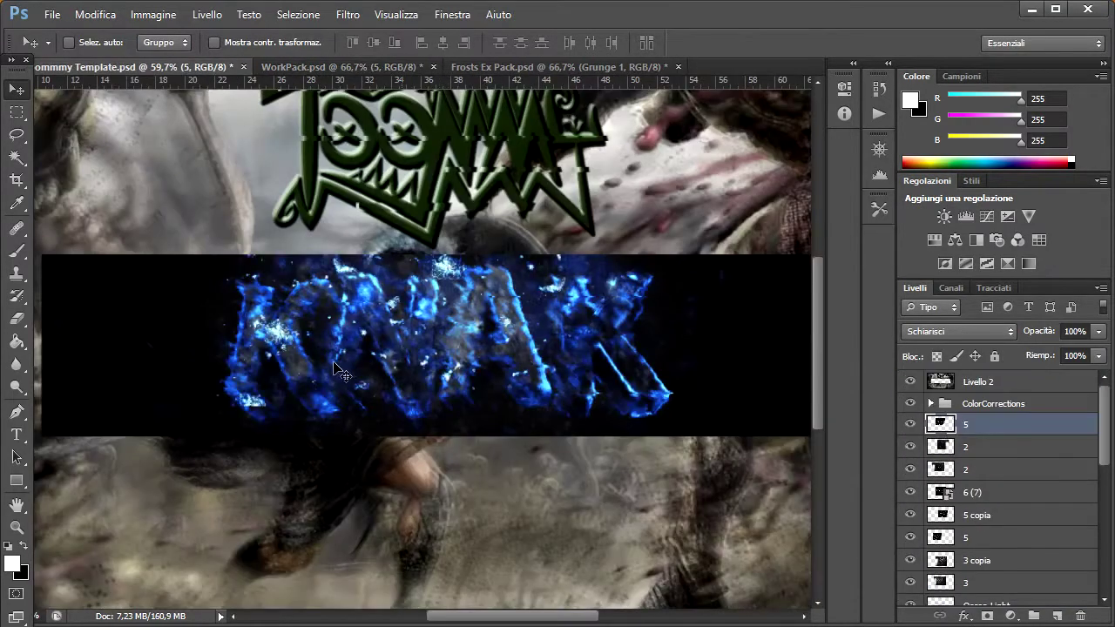
pyautogui.moveTo(334, 363); pyautogui.dragTo(289, 369)
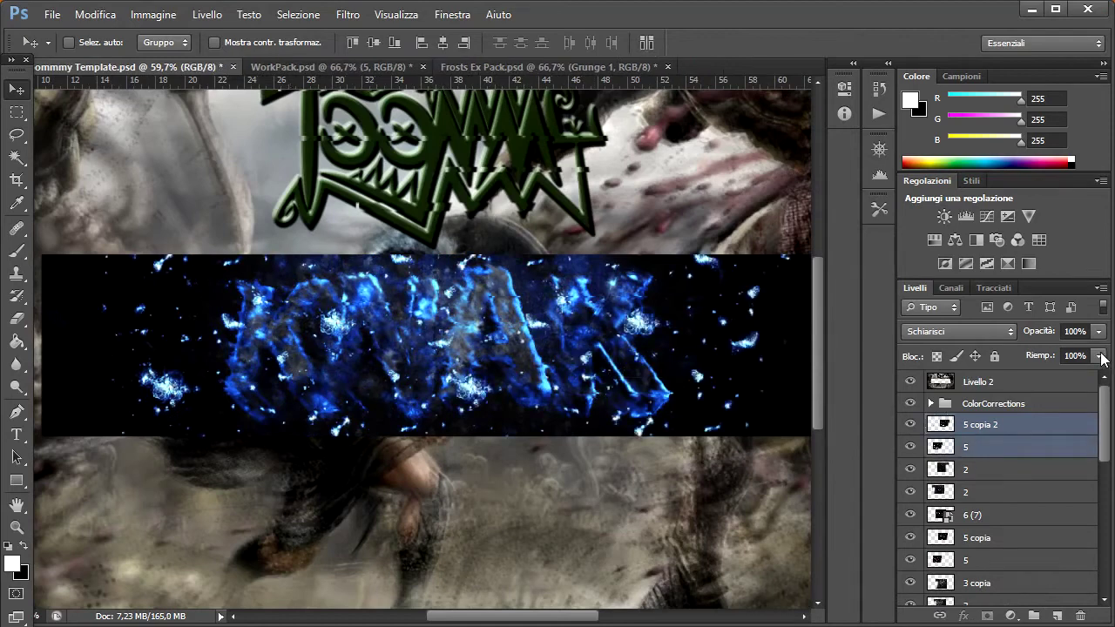
# Copy the MoreQehzticles particles onto the banner and reposition the duplicate.
pyautogui.click(349, 66)
pyautogui.scroll(-5, 1001, 479)
pyautogui.click(909, 549)
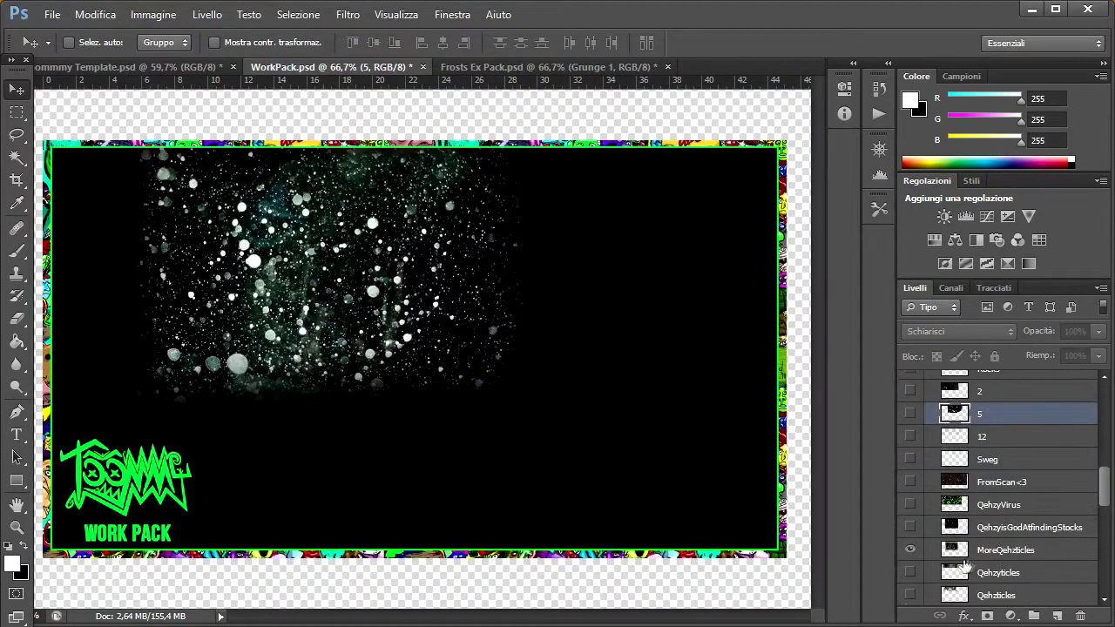
pyautogui.click(1005, 549)
pyautogui.moveTo(119, 69); pyautogui.dragTo(344, 350)
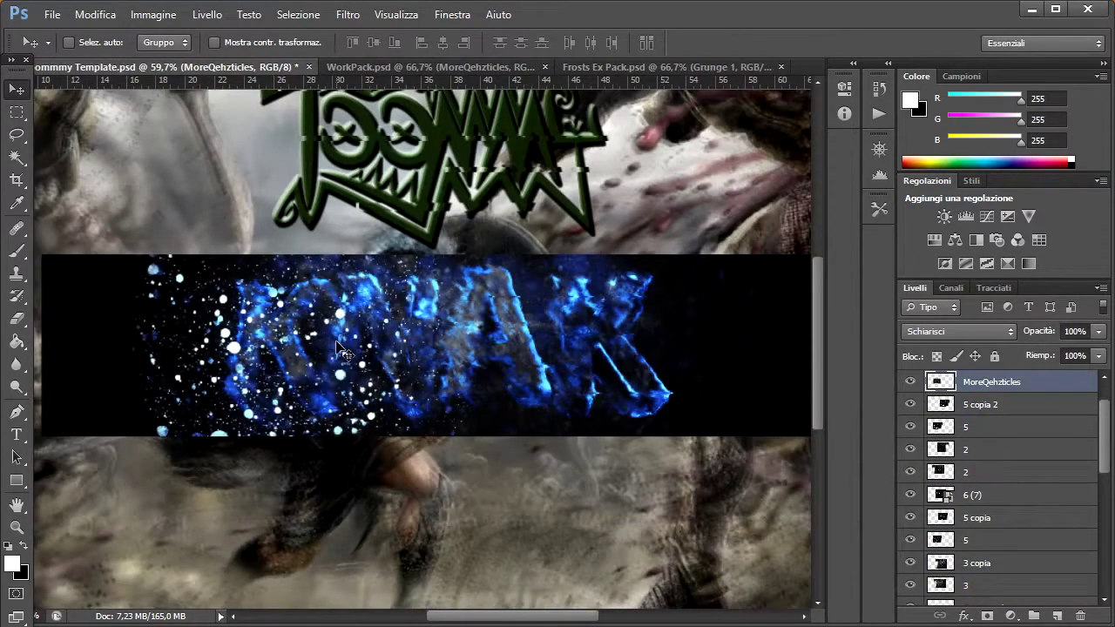
pyautogui.moveTo(556, 367); pyautogui.dragTo(567, 367)
# Flip the particle copy horizontally and fade both particle layers to 8% opacity.
pyautogui.hotkey('ctrl', 't')
pyautogui.rightClick(568, 367)
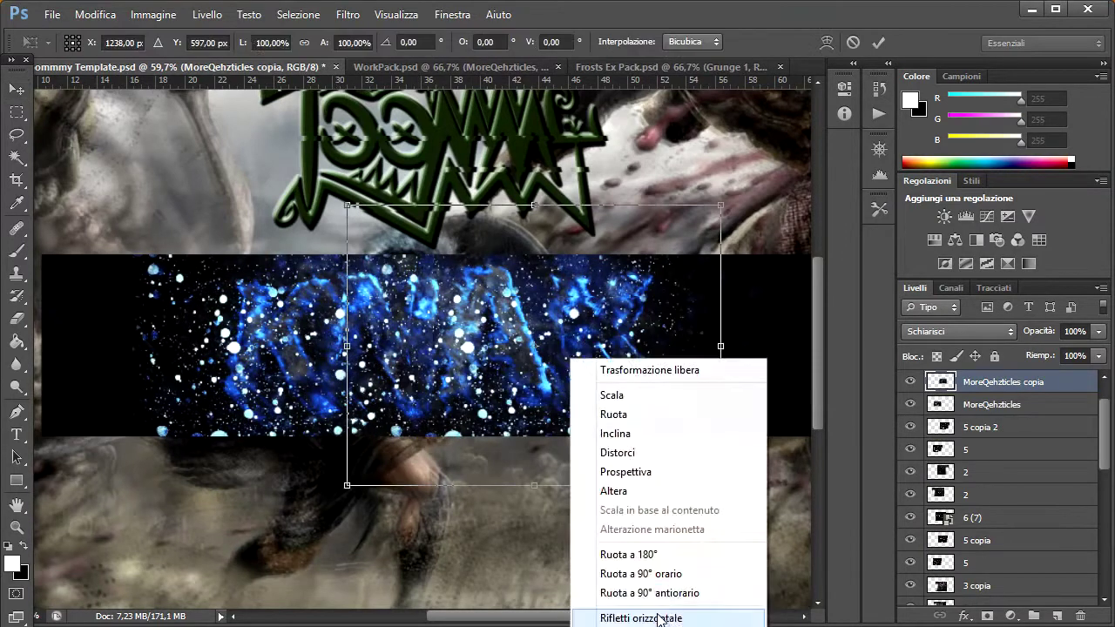
pyautogui.click(610, 613)
pyautogui.press('Return')
pyautogui.keyDown('shift'); pyautogui.click(981, 426); pyautogui.keyUp('shift')
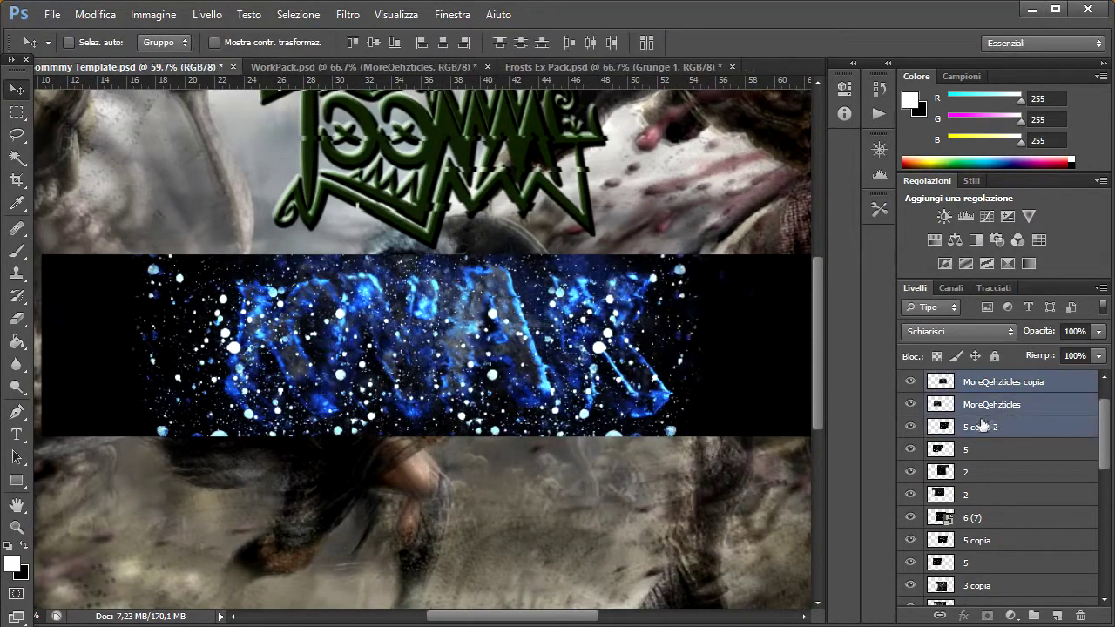
pyautogui.moveTo(1024, 358); pyautogui.dragTo(1017, 351)
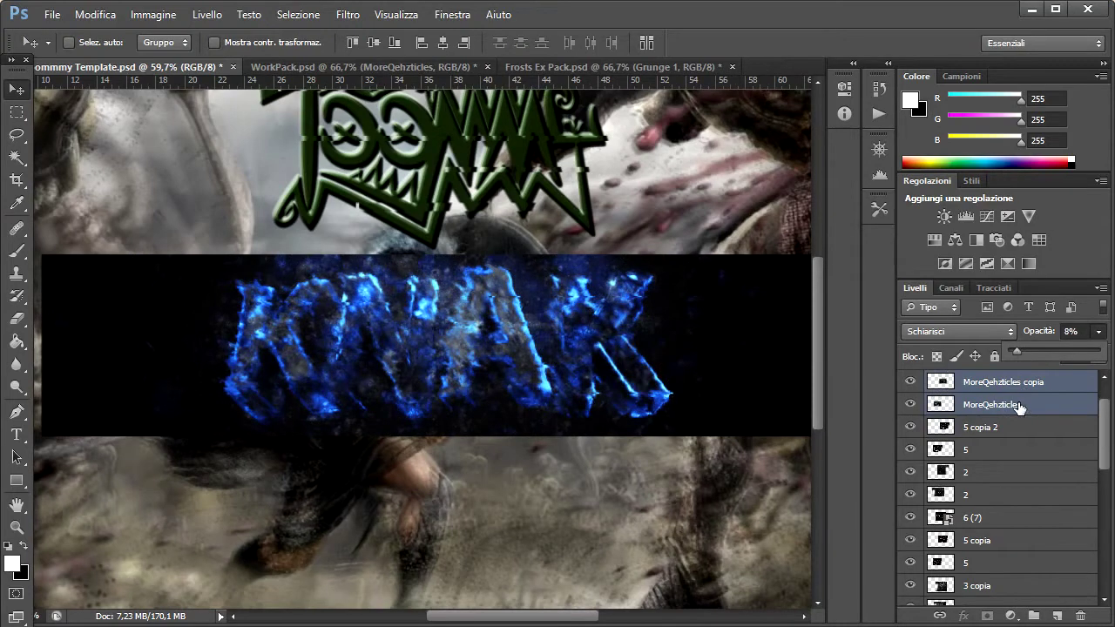
pyautogui.click(1002, 405)
pyautogui.click(361, 66)
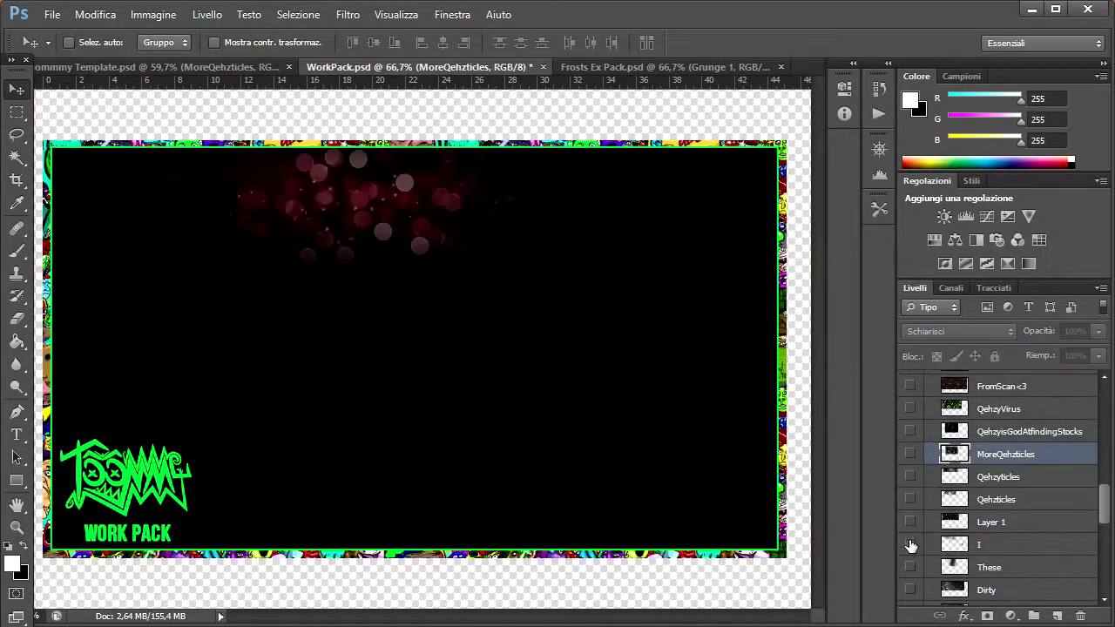
# Bring Layer 1 from WorkPack into the template, duplicate and offset it, and fade both copies.
pyautogui.click(975, 520)
pyautogui.moveTo(349, 331); pyautogui.dragTo(353, 341)
pyautogui.moveTo(252, 331); pyautogui.dragTo(258, 366)
pyautogui.moveTo(574, 364); pyautogui.dragTo(662, 305)
pyautogui.keyDown('shift'); pyautogui.click(977, 404); pyautogui.keyUp('shift')
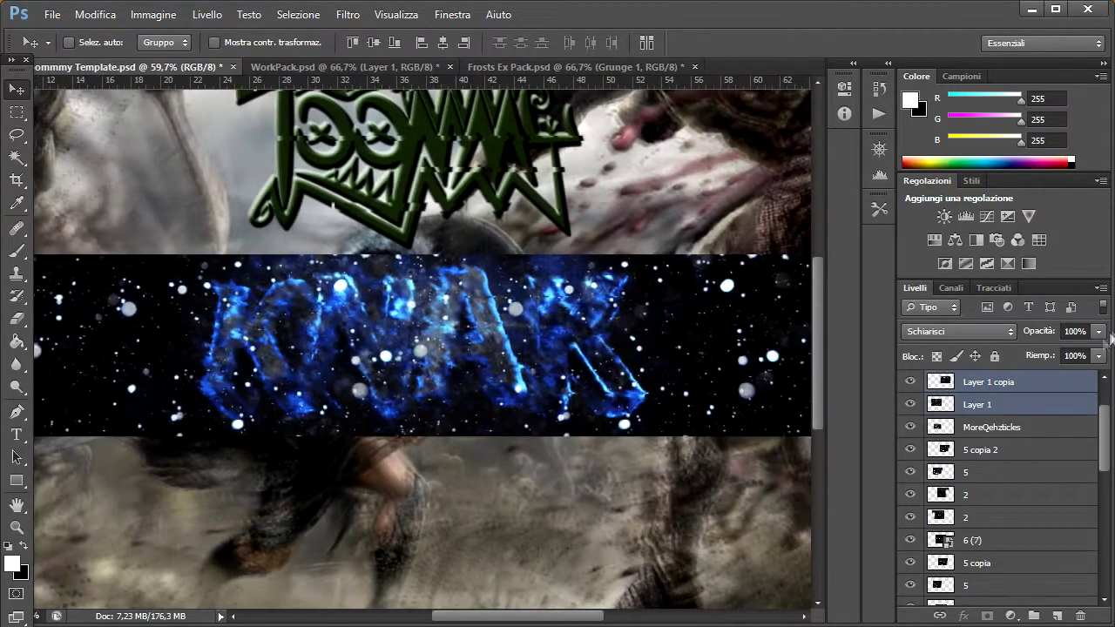
pyautogui.moveTo(1098, 331); pyautogui.dragTo(1032, 355)
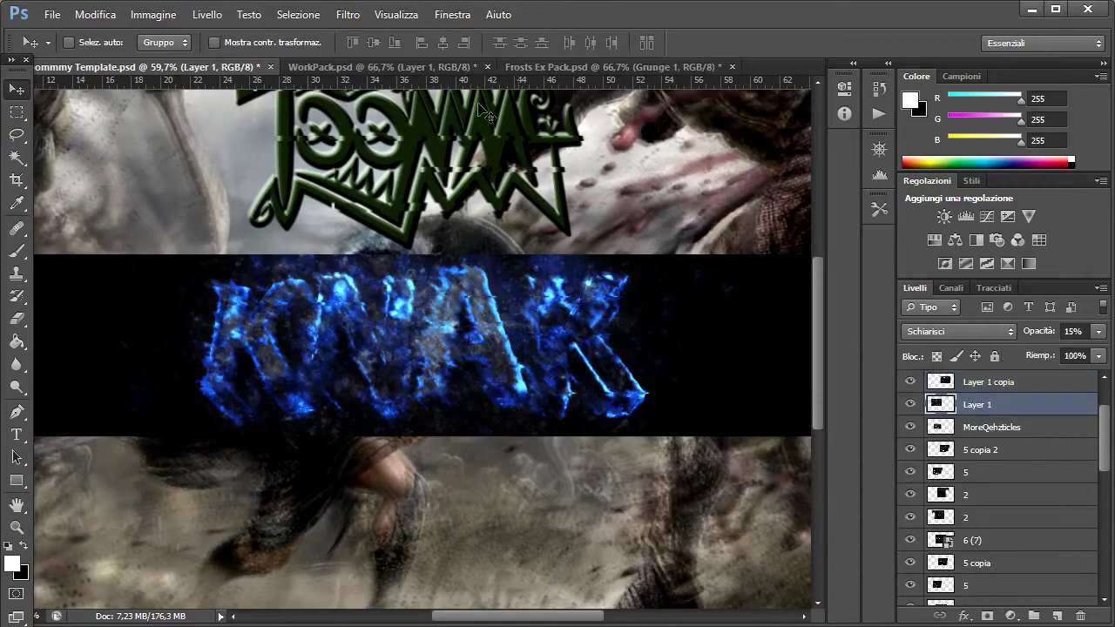
# Copy the Sweg layer from WorkPack onto the banner and erase its edges.
pyautogui.click(357, 66)
pyautogui.moveTo(909, 389); pyautogui.dragTo(902, 550)
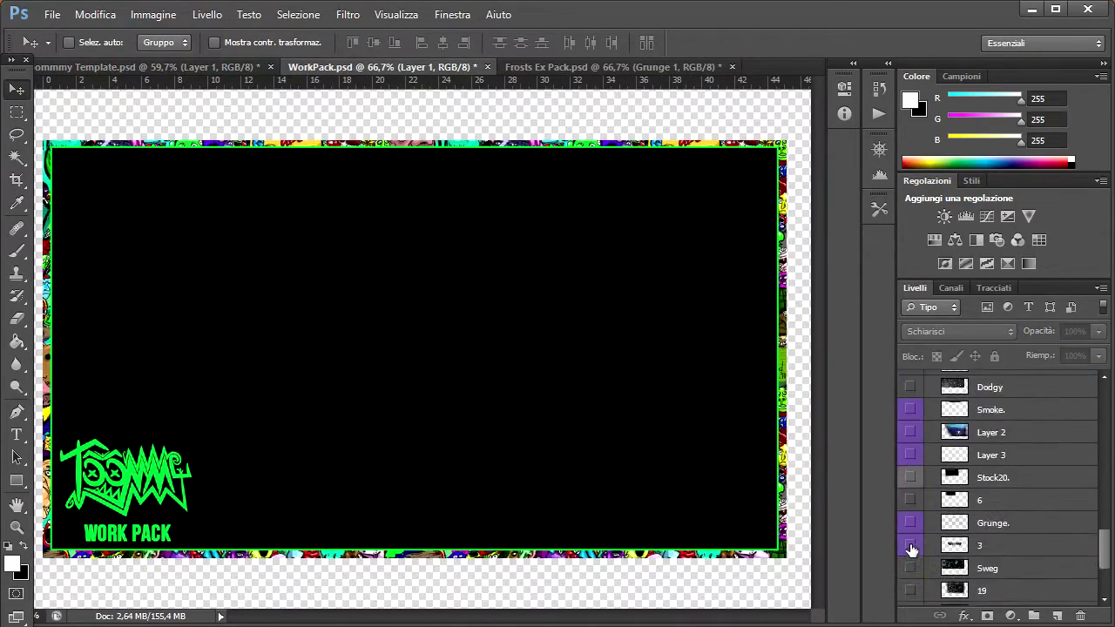
pyautogui.click(986, 528)
pyautogui.moveTo(442, 392)
pyautogui.mouseDown()
pyautogui.moveTo(448, 354)
pyautogui.moveTo(383, 348)
pyautogui.mouseUp()
pyautogui.press('e')
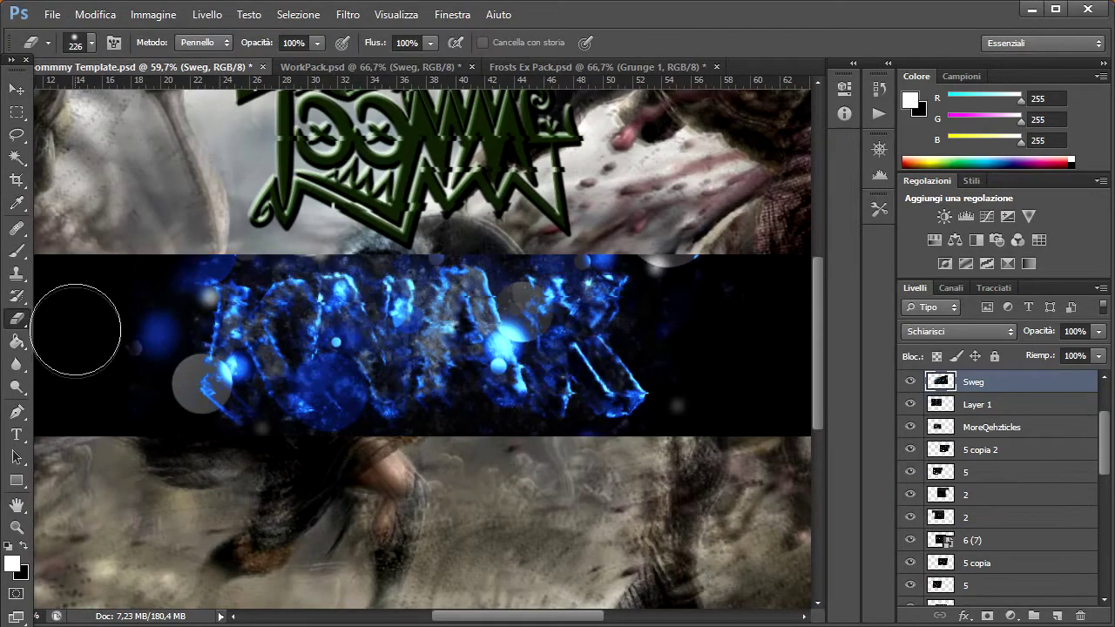
pyautogui.press('v')
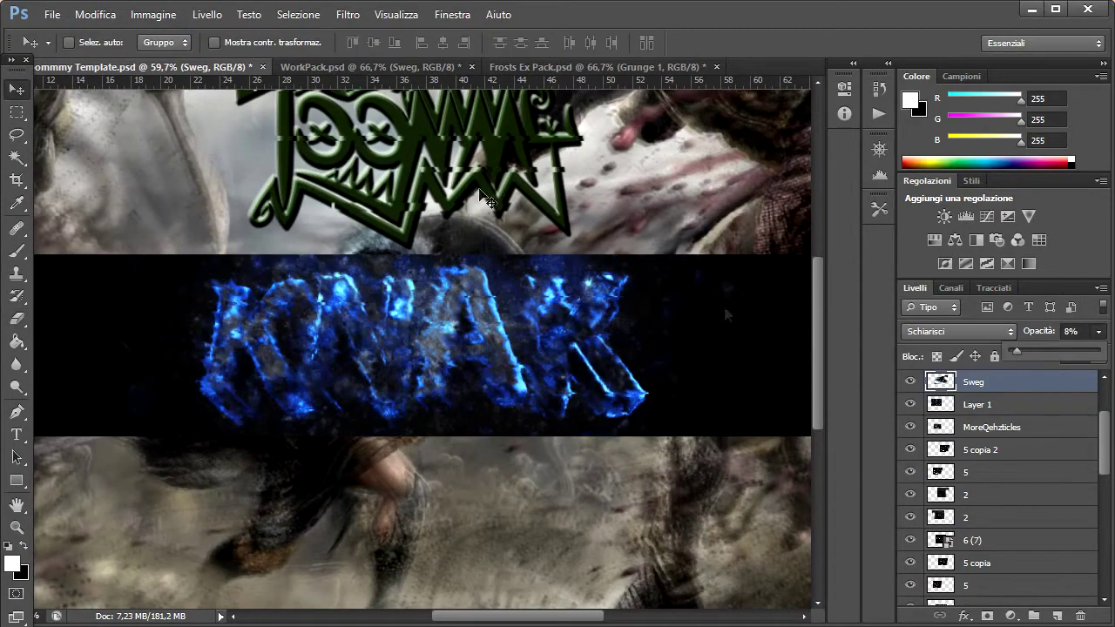
# Bring layer 19 into the template, duplicate it shifted left, and fade both copies.
pyautogui.hotkey('ctrl', 'Tab')
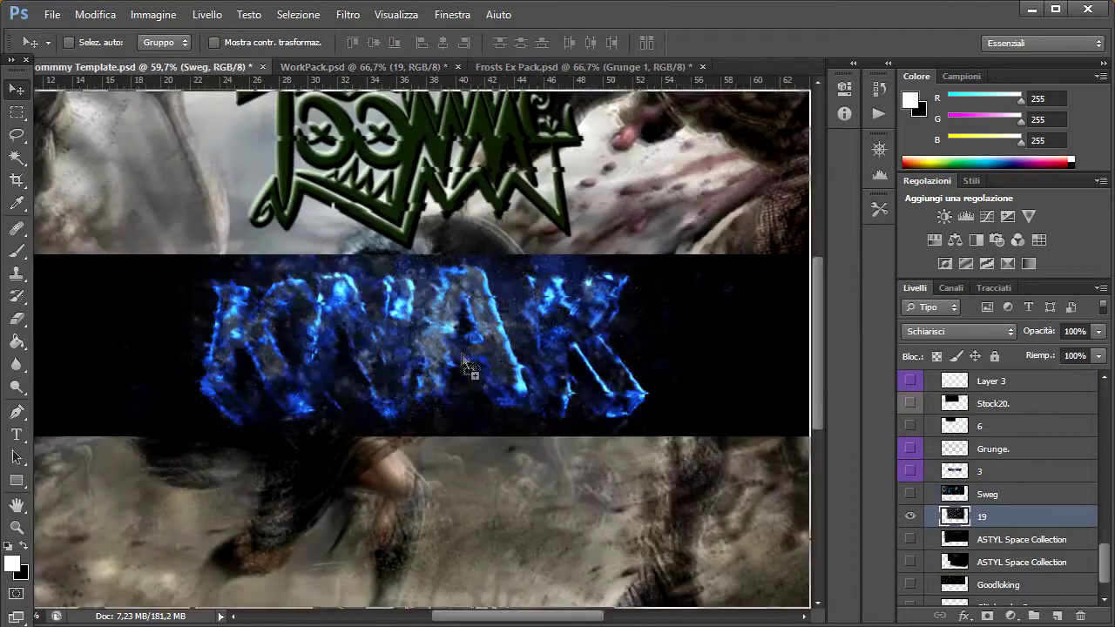
pyautogui.moveTo(949, 516); pyautogui.dragTo(492, 348)
pyautogui.moveTo(293, 327); pyautogui.dragTo(261, 353)
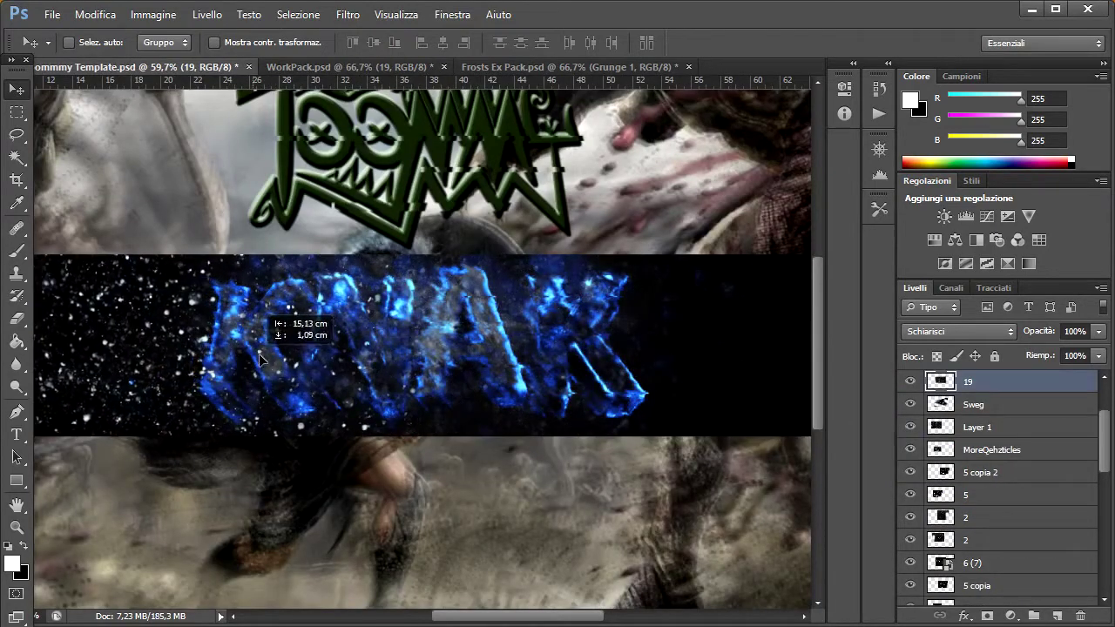
pyautogui.keyDown('shift'); pyautogui.click(984, 404); pyautogui.keyUp('shift')
pyautogui.moveTo(1098, 331); pyautogui.dragTo(1023, 353)
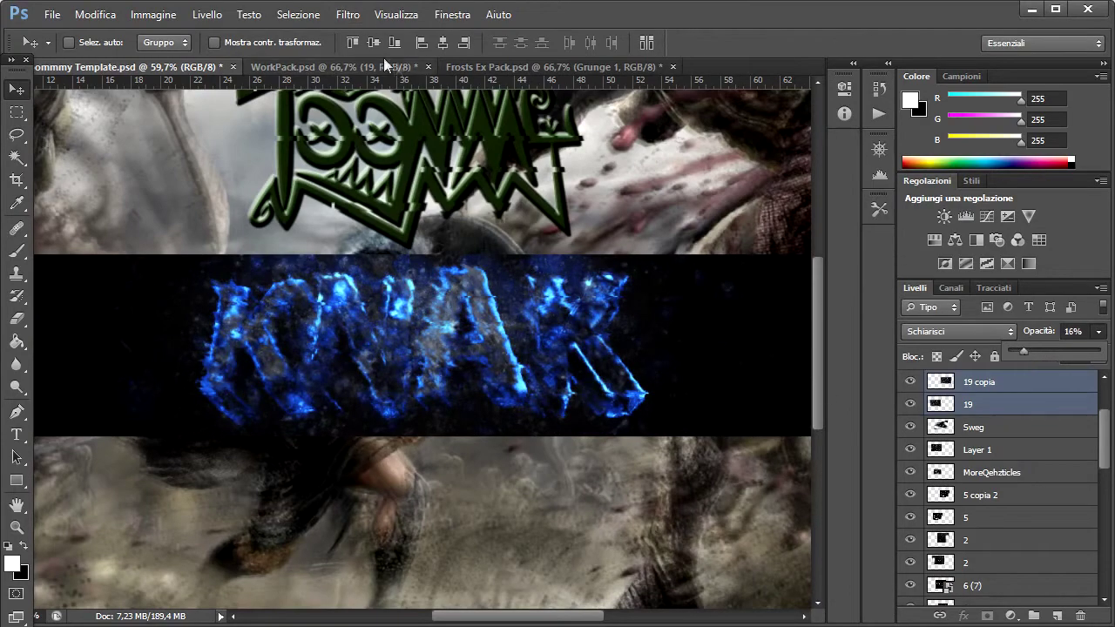
# Add the Goodloking diagonal lines over the text at 16% opacity, then close WorkPack.
pyautogui.click(384, 65)
pyautogui.keyDown('alt'); pyautogui.click(909, 548); pyautogui.keyUp('alt')
pyautogui.click(997, 549)
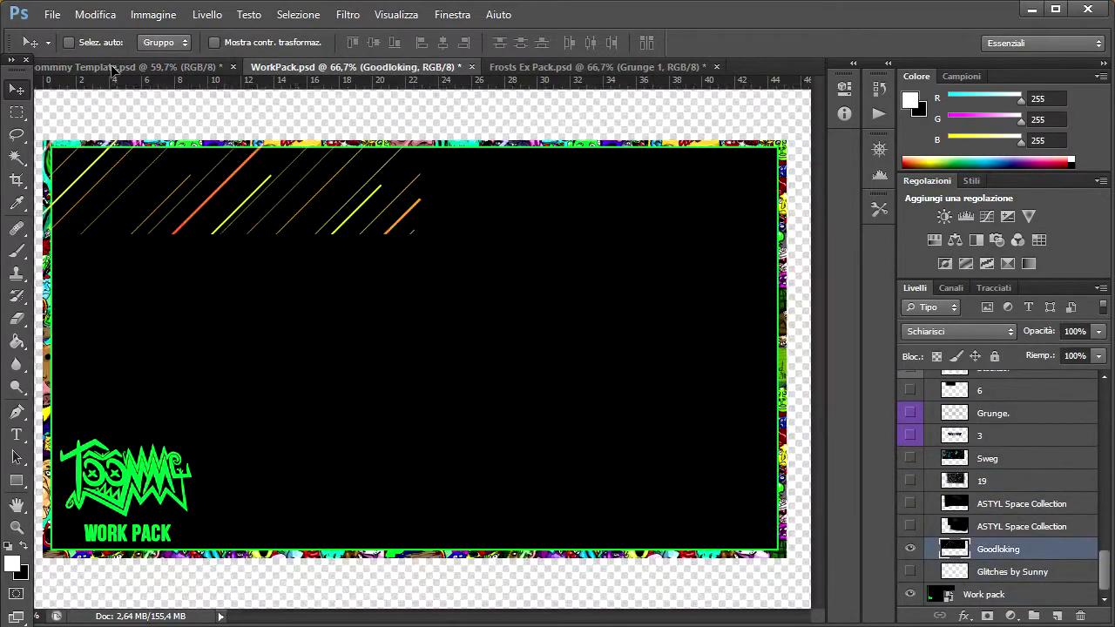
pyautogui.moveTo(114, 70); pyautogui.dragTo(483, 366)
pyautogui.moveTo(389, 357); pyautogui.dragTo(305, 357)
pyautogui.press('e')
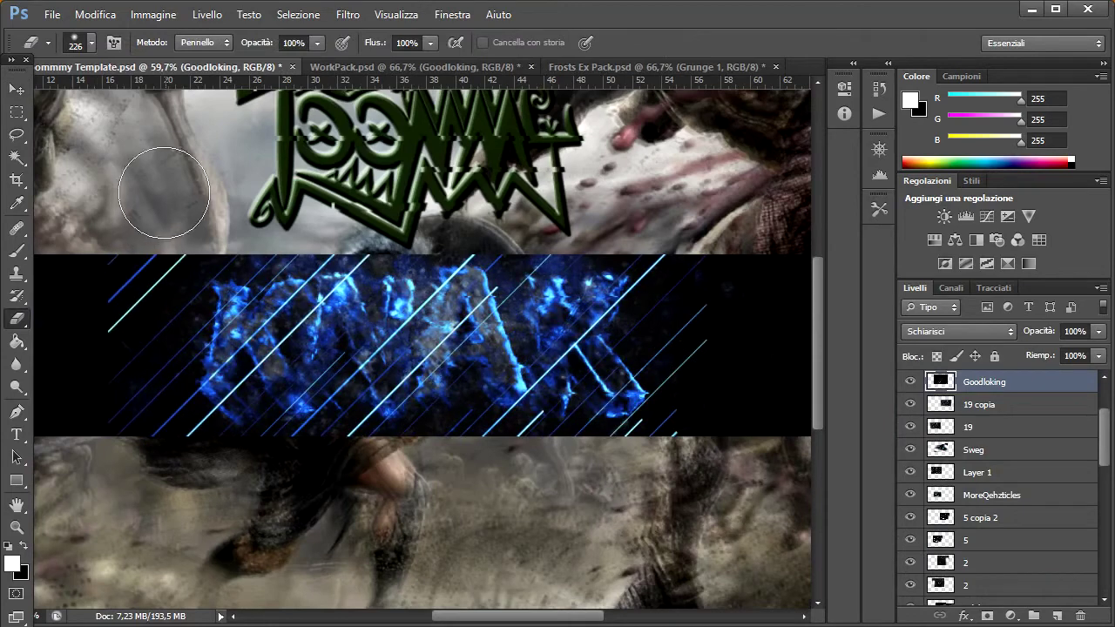
pyautogui.press('v')
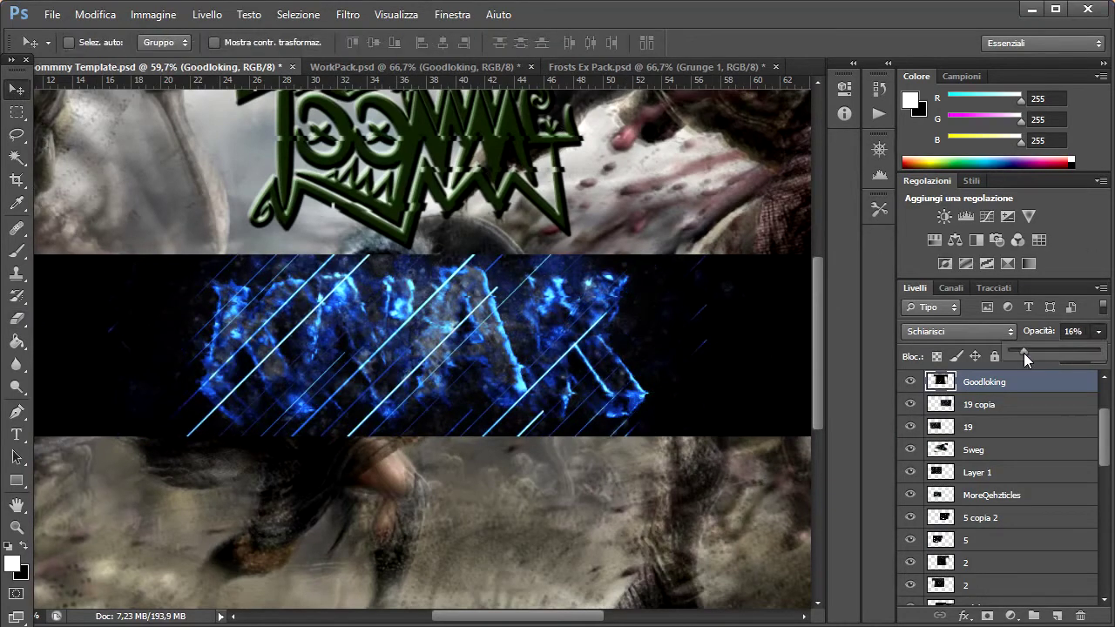
pyautogui.moveTo(1023, 353); pyautogui.dragTo(1010, 356)
pyautogui.click(530, 66)
# Dismiss WorkPack's save prompt and reveal only Snow 2 in the Frosts Icicles & Snow group.
pyautogui.click(580, 326)
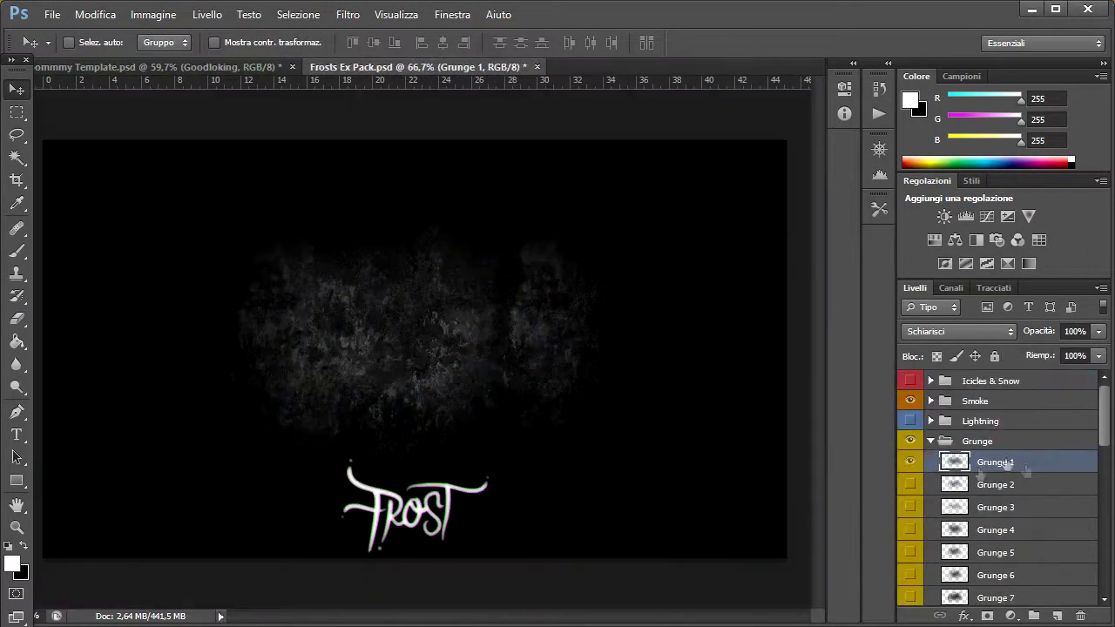
pyautogui.click(909, 440)
pyautogui.click(930, 441)
pyautogui.click(930, 381)
pyautogui.click(909, 380)
pyautogui.click(909, 515)
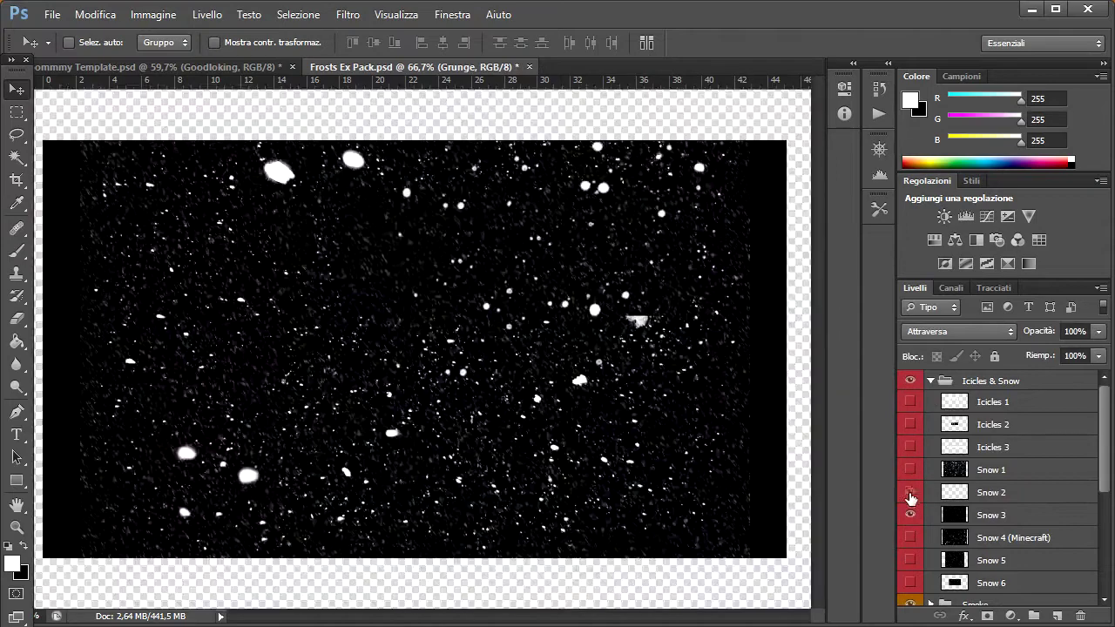
pyautogui.click(909, 492)
pyautogui.click(909, 514)
pyautogui.click(991, 492)
# Place Snow 2 in the template, duplicate it offset, and move both above the particle layers.
pyautogui.moveTo(128, 78); pyautogui.dragTo(277, 364)
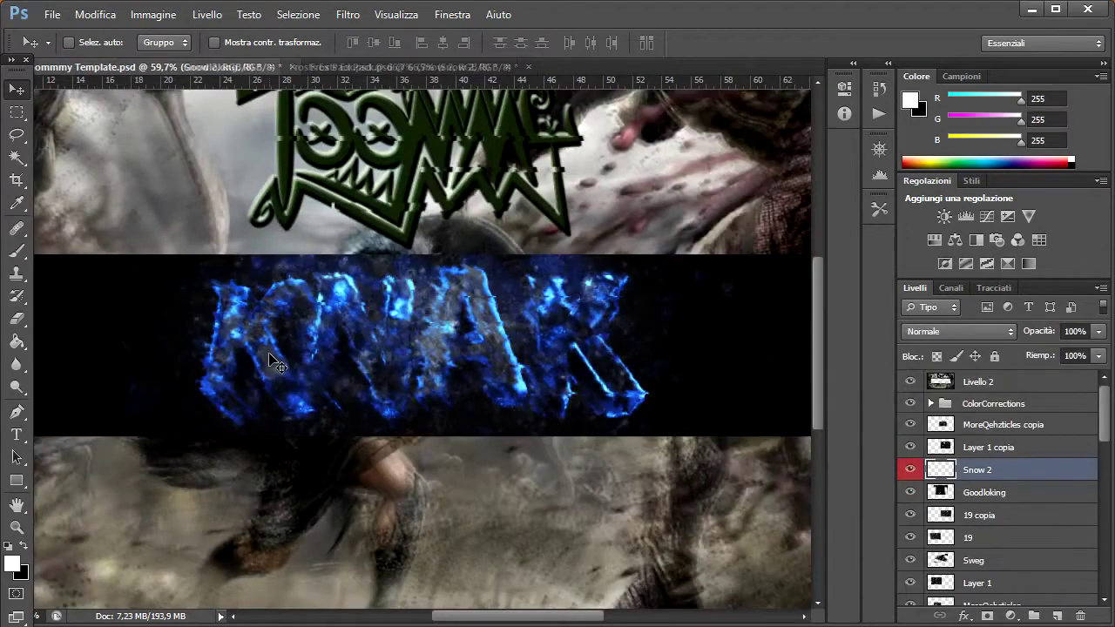
pyautogui.moveTo(196, 301); pyautogui.dragTo(139, 289)
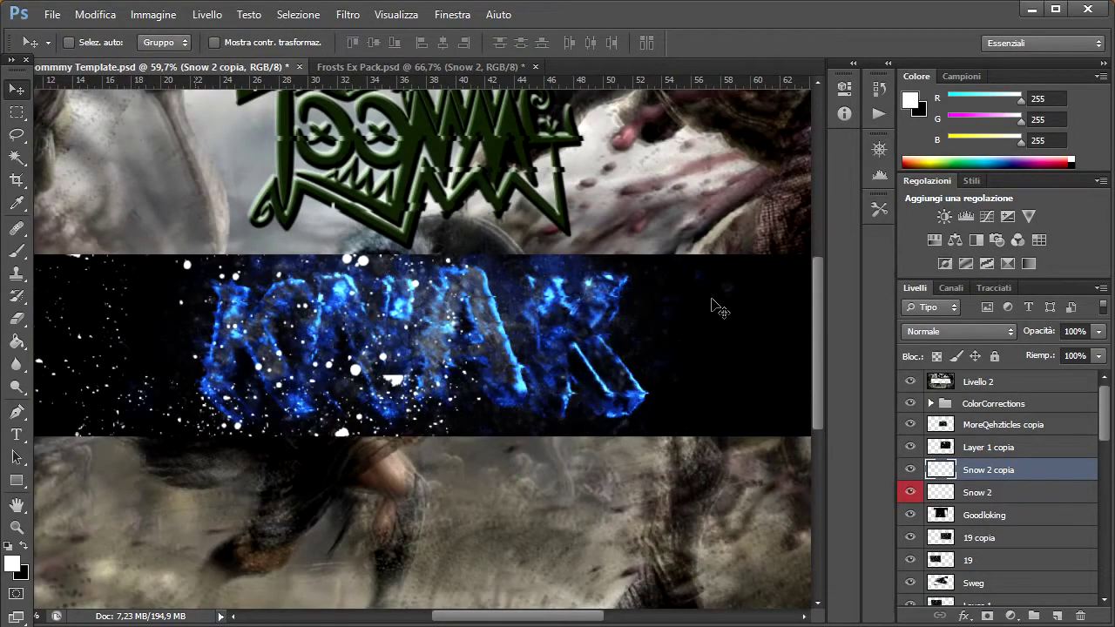
pyautogui.keyDown('shift'); pyautogui.click(986, 492); pyautogui.keyUp('shift')
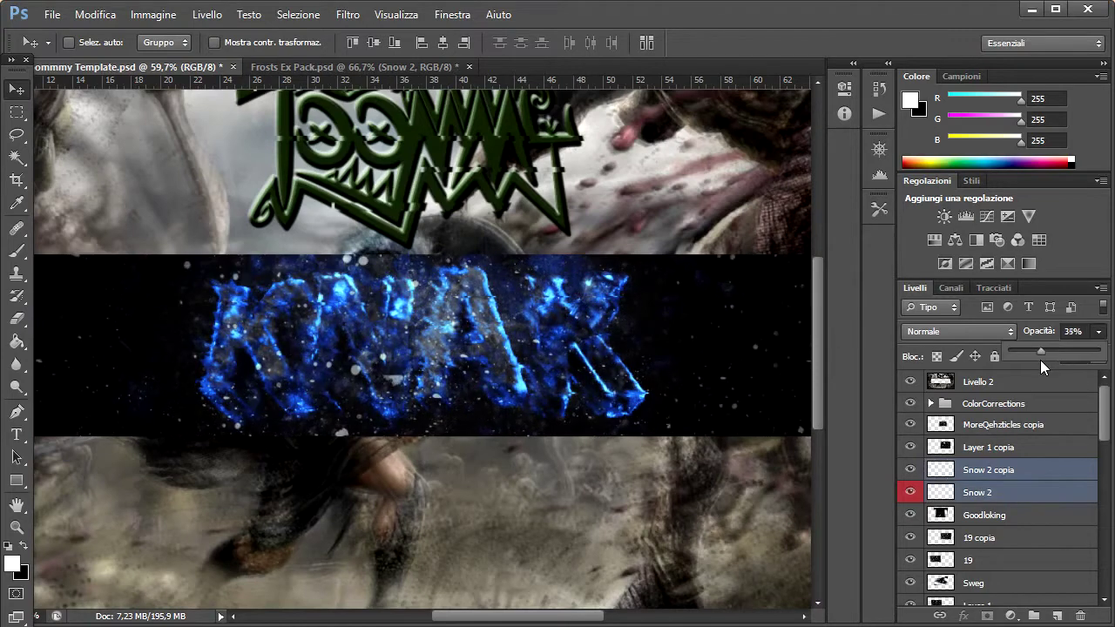
pyautogui.moveTo(986, 470); pyautogui.dragTo(987, 427)
# Bring the lowest Sparkle layer from Flares & Sparkles into the template at reduced opacity.
pyautogui.click(352, 66)
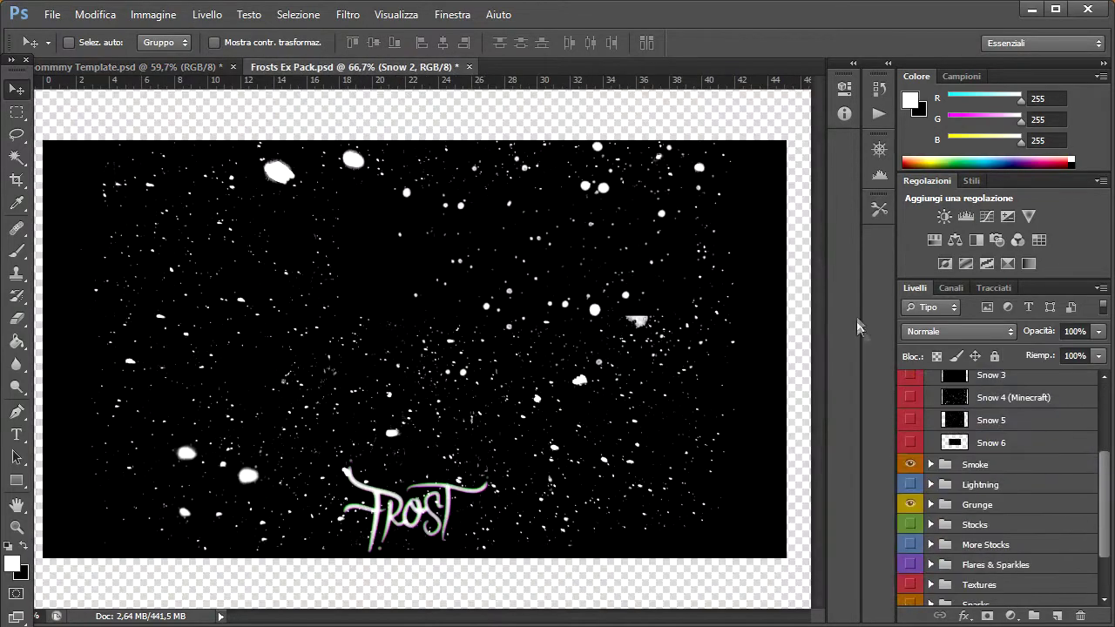
pyautogui.moveTo(910, 462); pyautogui.dragTo(908, 514)
pyautogui.scroll(-3, 909, 488)
pyautogui.scroll(-2, 967, 558)
pyautogui.click(991, 555)
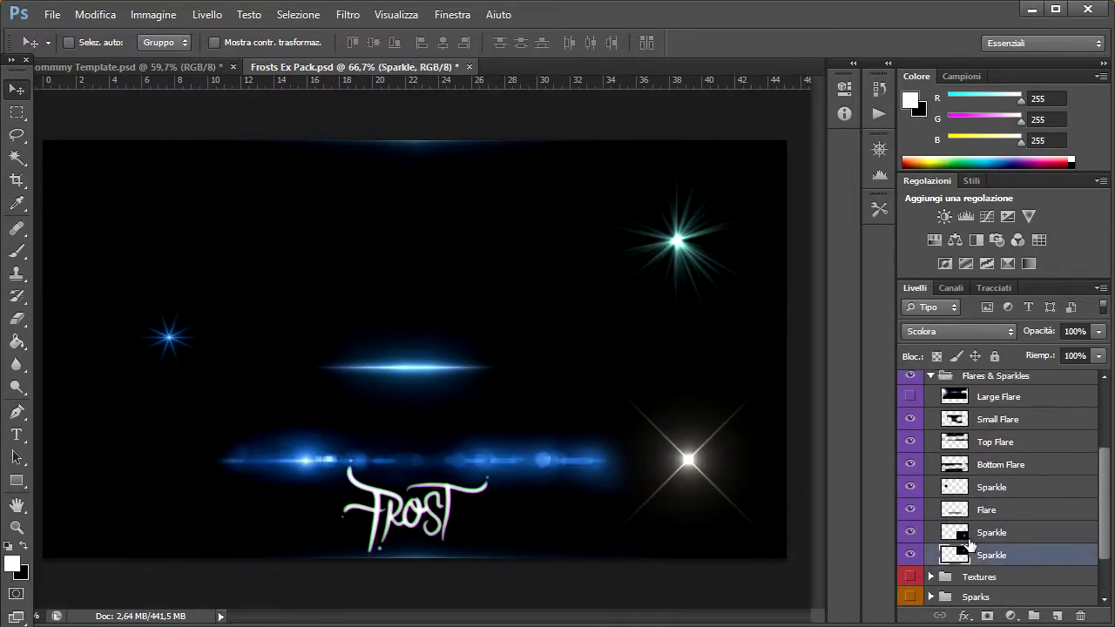
pyautogui.click(991, 533)
pyautogui.moveTo(82, 69); pyautogui.dragTo(462, 333)
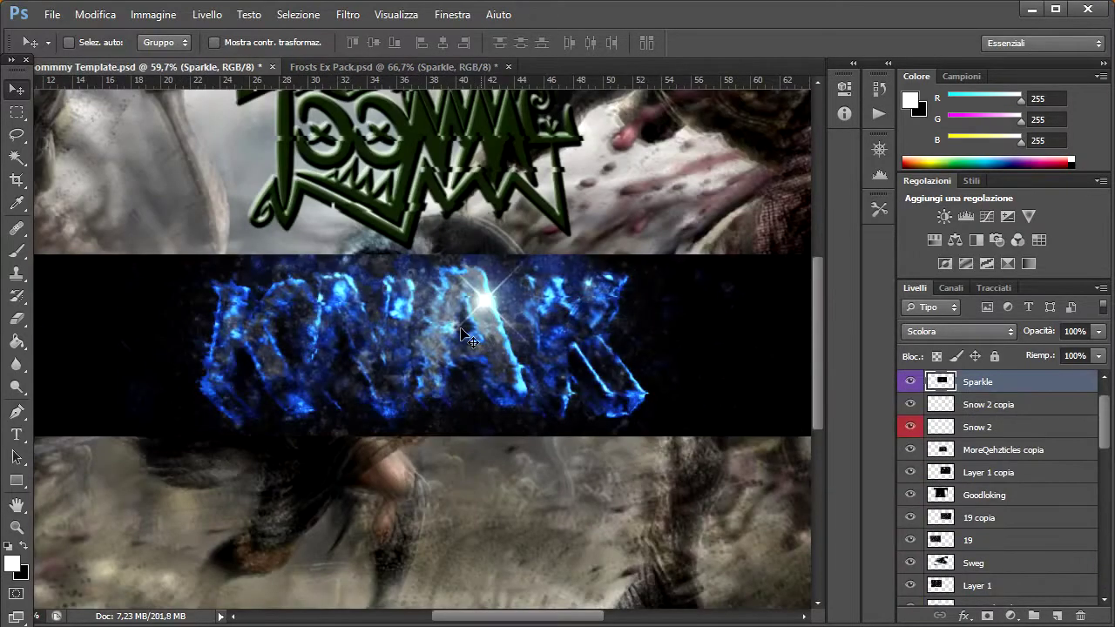
pyautogui.moveTo(1098, 331); pyautogui.dragTo(1033, 356)
pyautogui.scroll(-2, 1001, 487)
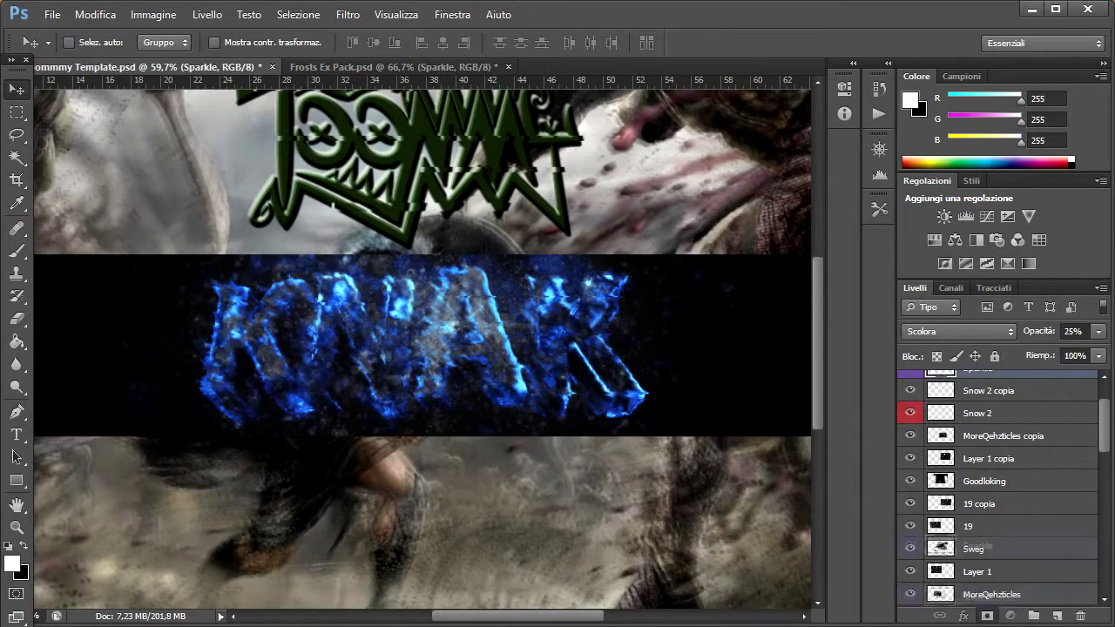
pyautogui.scroll(-10, 1001, 535)
pyautogui.scroll(3, 1001, 536)
pyautogui.moveTo(1098, 331); pyautogui.dragTo(1064, 349)
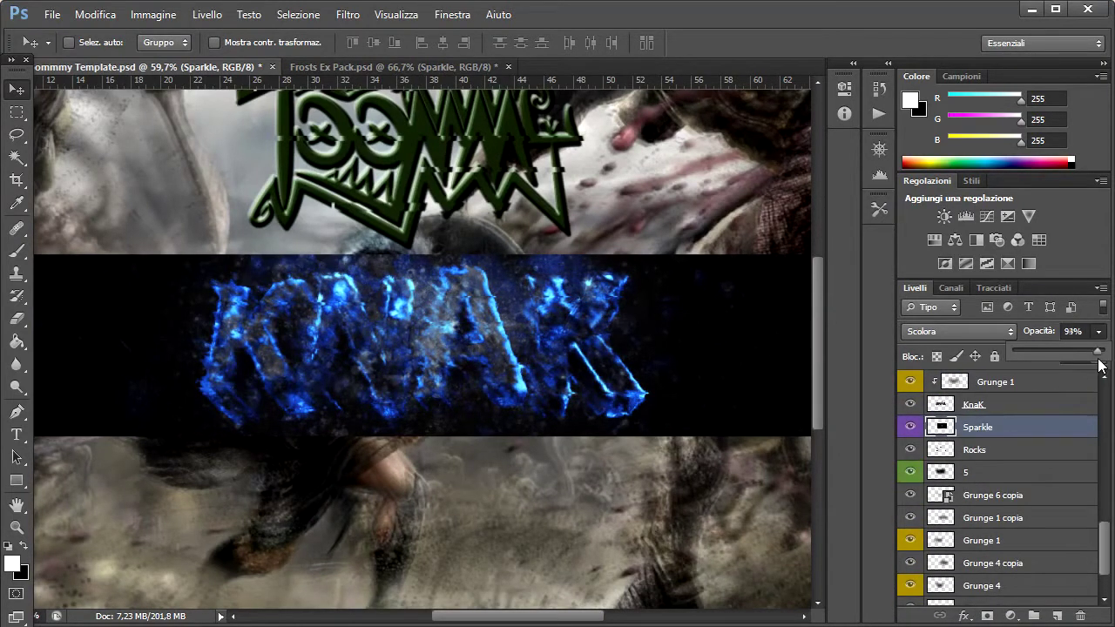
# Duplicate the sparkle, move the copy elsewhere on the text, and adjust both opacities.
pyautogui.hotkey('ctrl', 'j')
pyautogui.moveTo(265, 389); pyautogui.dragTo(224, 428)
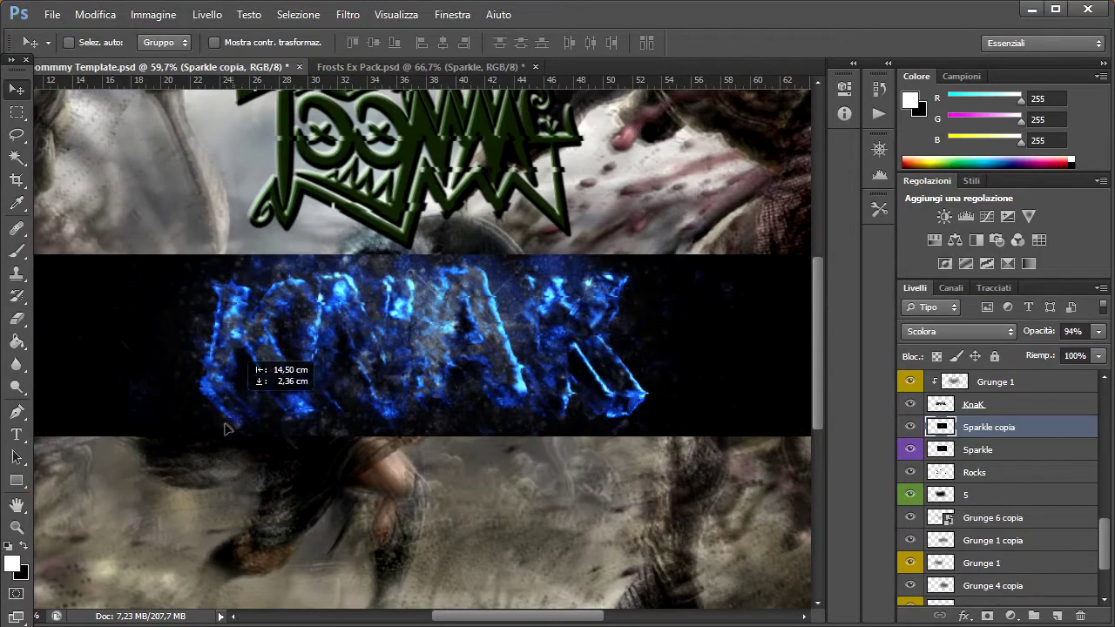
pyautogui.keyDown('shift'); pyautogui.click(977, 451); pyautogui.keyUp('shift')
pyautogui.click(1098, 331)
# Close the Frosts Ex Pack document, answering its save prompt.
pyautogui.click(348, 66)
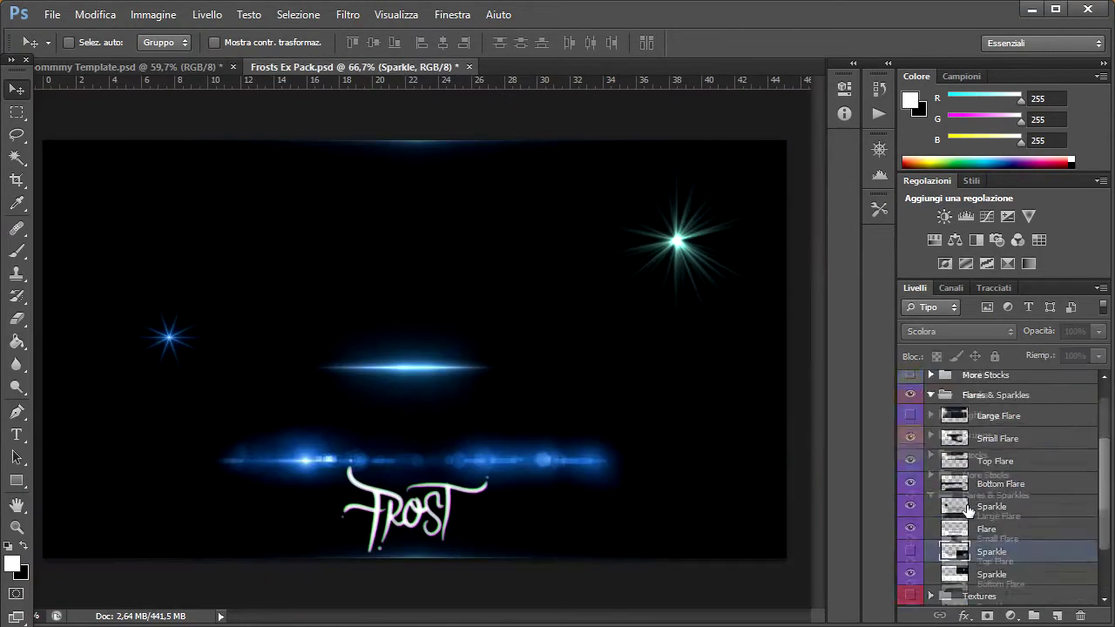
pyautogui.hotkey('ctrl', 'w')
pyautogui.click(584, 334)
pyautogui.press('z')
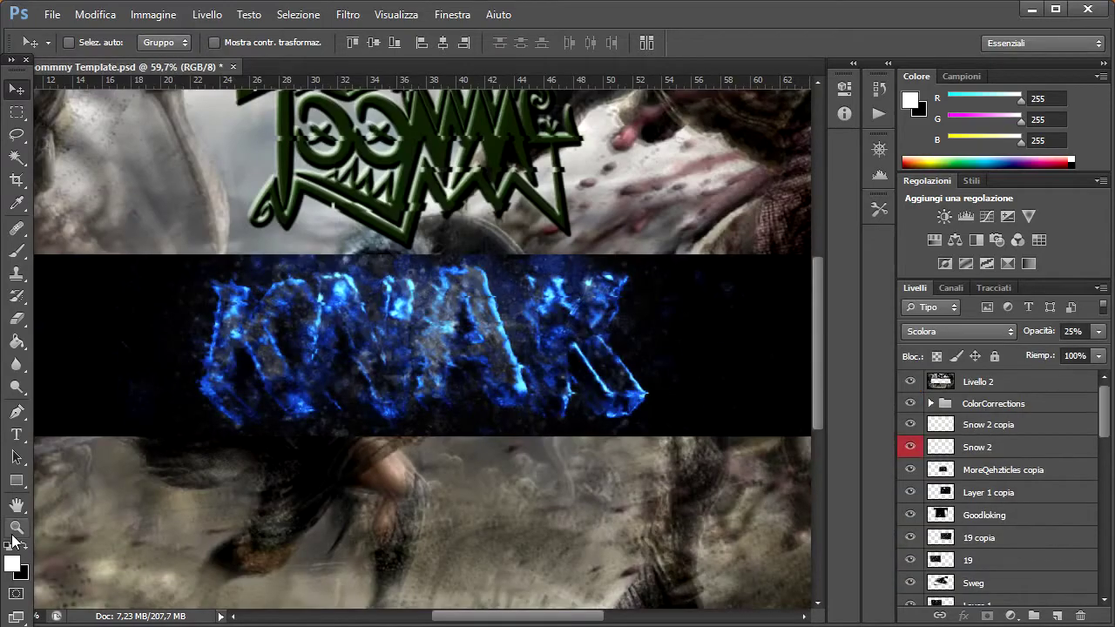